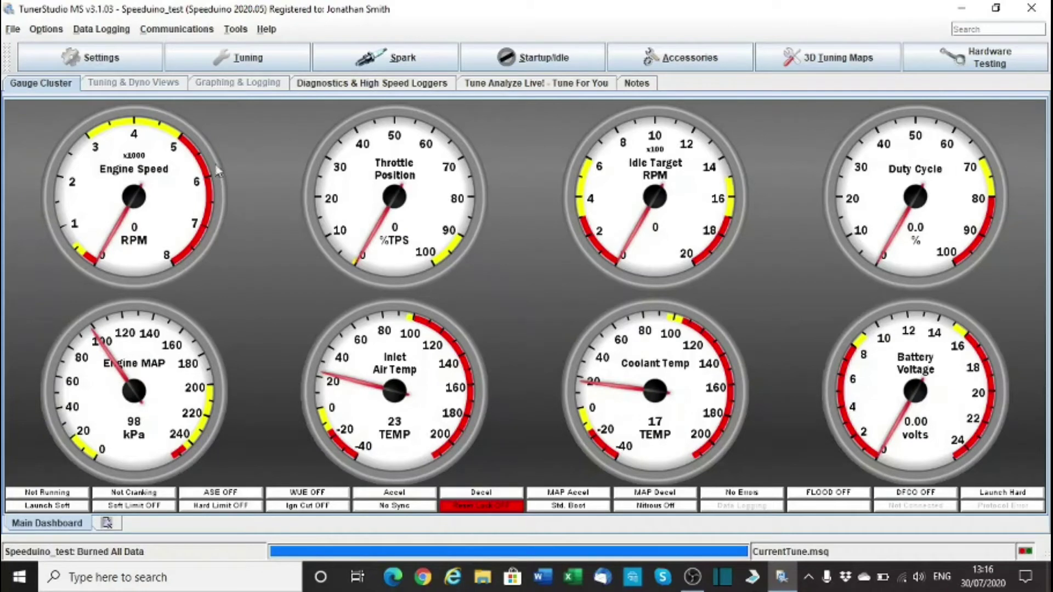
Step: Set required fuel to 14.2 ms in Engine Constants using the Required Fuel calculator
left_click(76, 65)
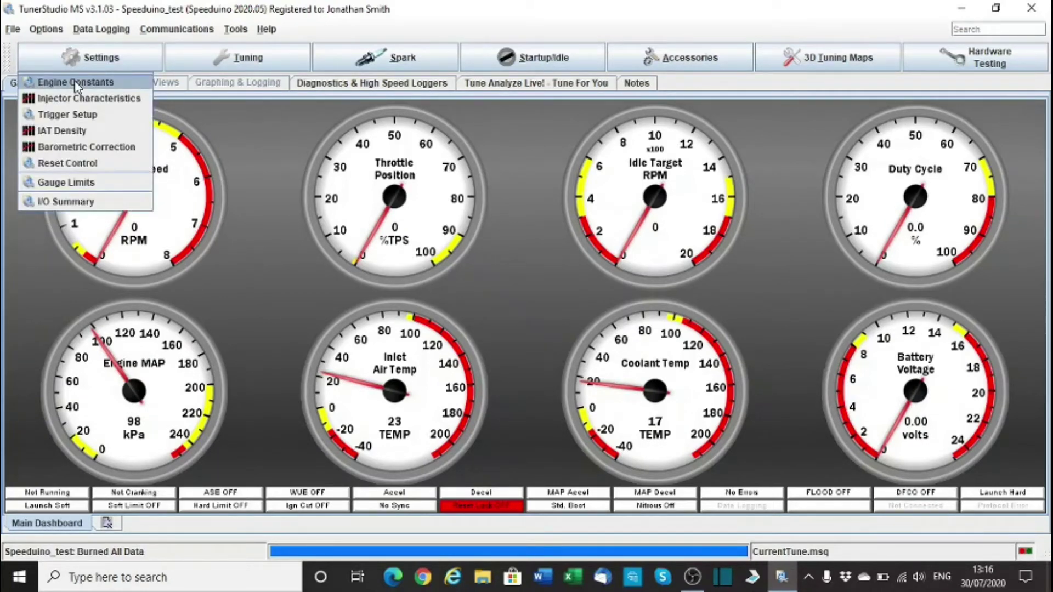
left_click(76, 86)
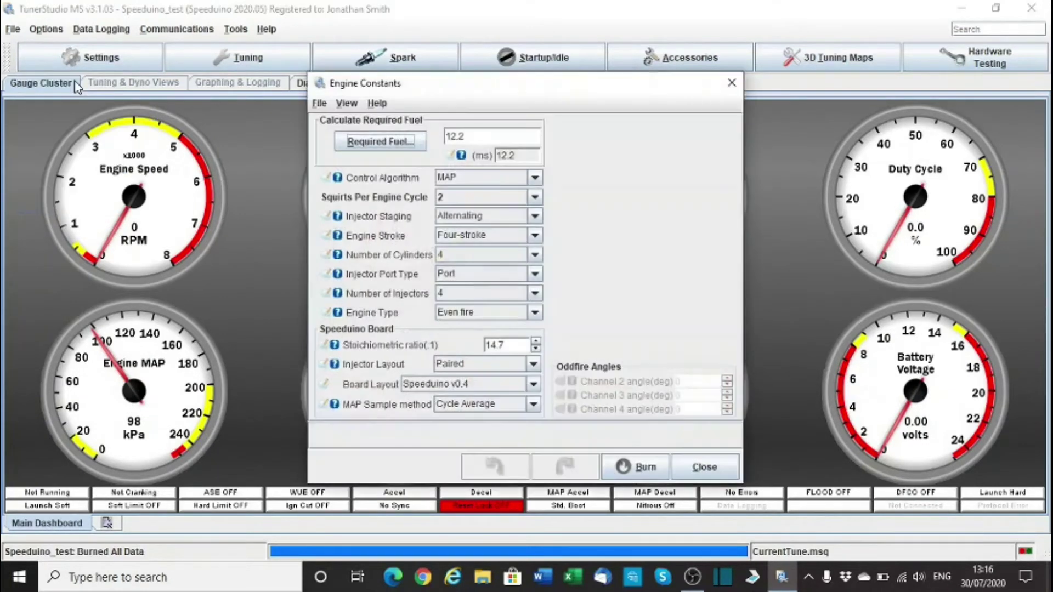
left_click(392, 144)
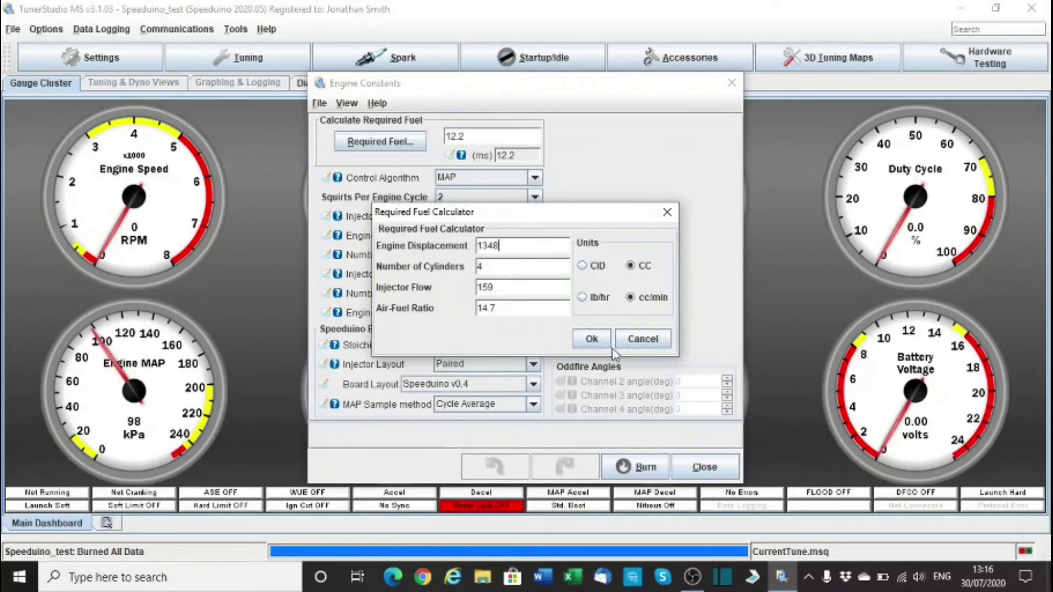
left_click(593, 341)
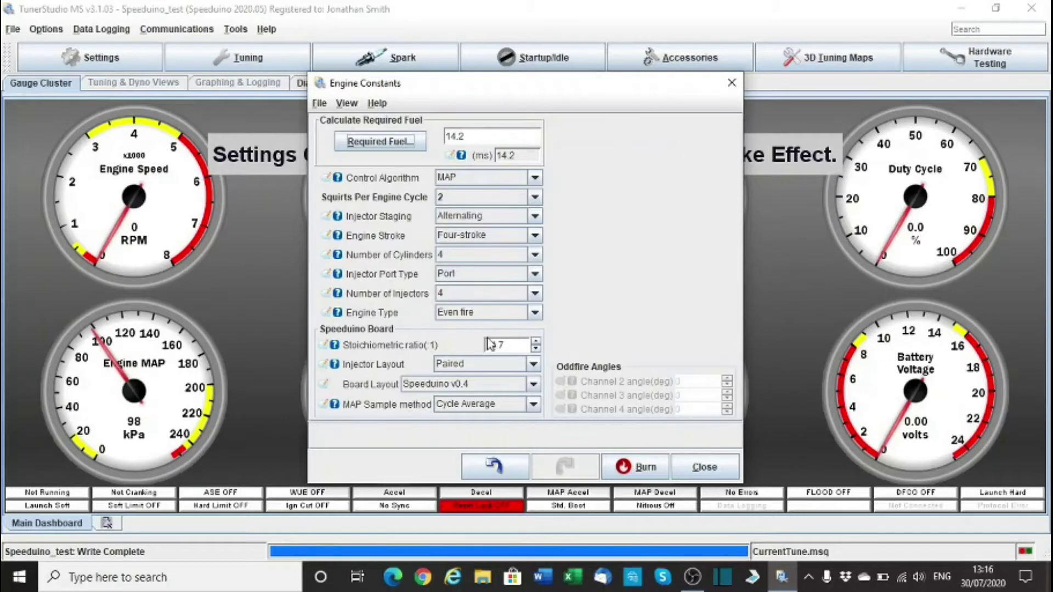
Step: Set the injector layout to Semi-Sequential, burn it to the ECU and close Engine Constants
left_click(533, 366)
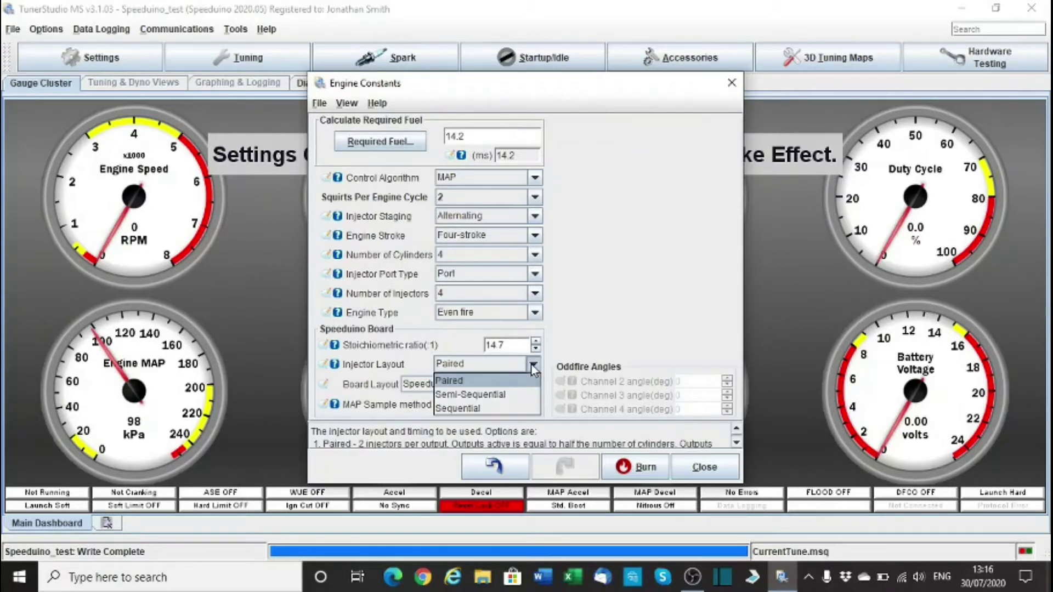
left_click(526, 395)
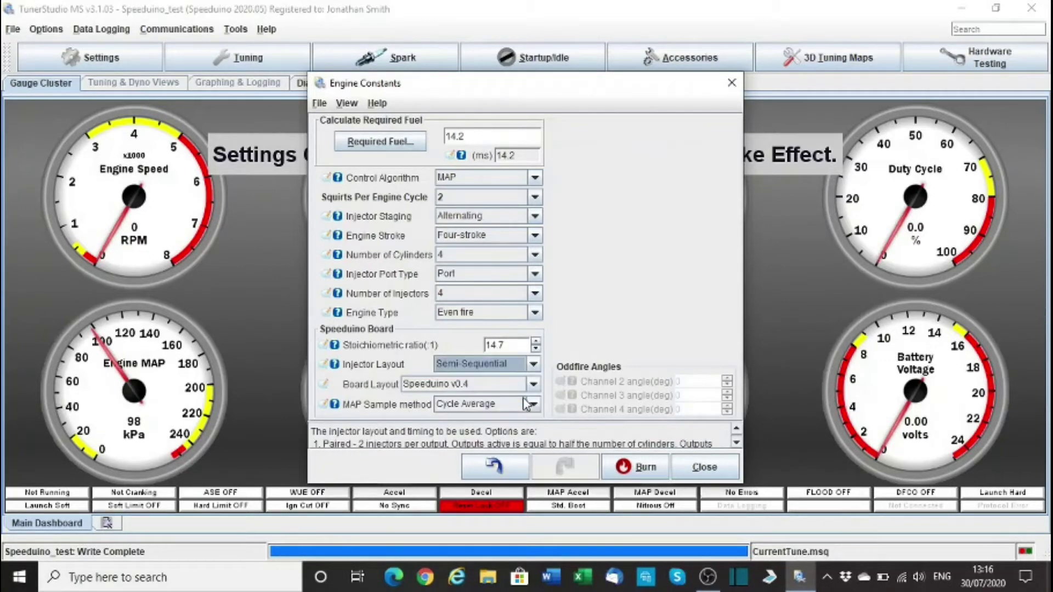
left_click(636, 467)
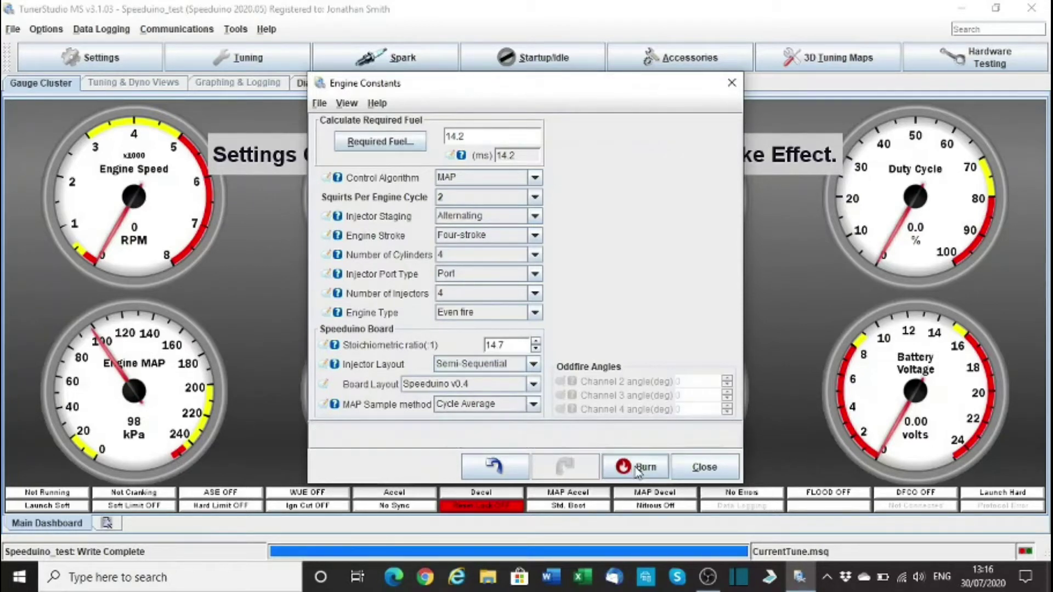
left_click(704, 467)
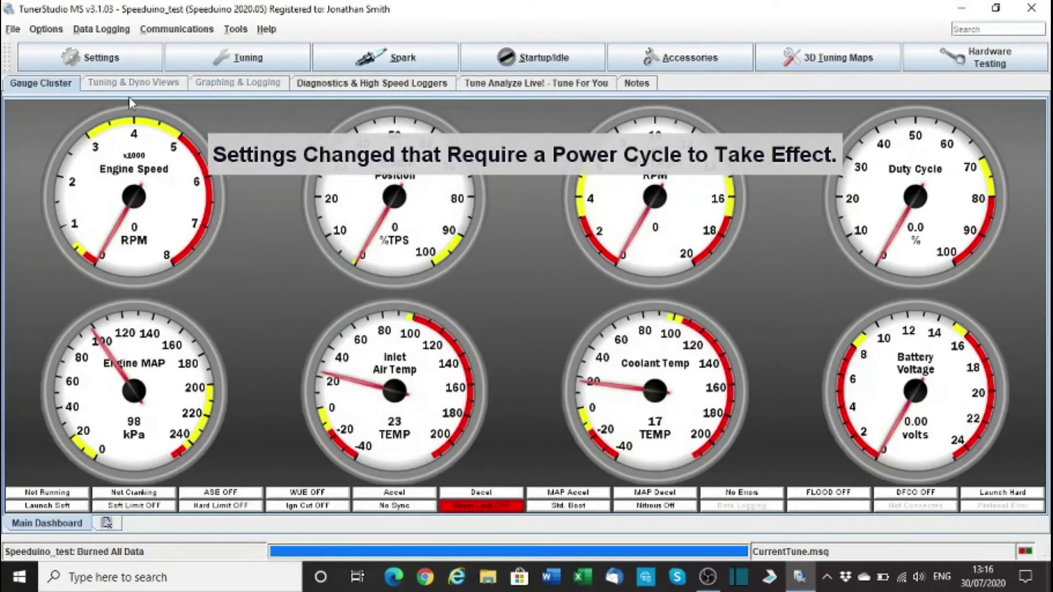
Step: Configure a 60-2 missing-tooth trigger with 3 skip revolutions and burn it
left_click(109, 66)
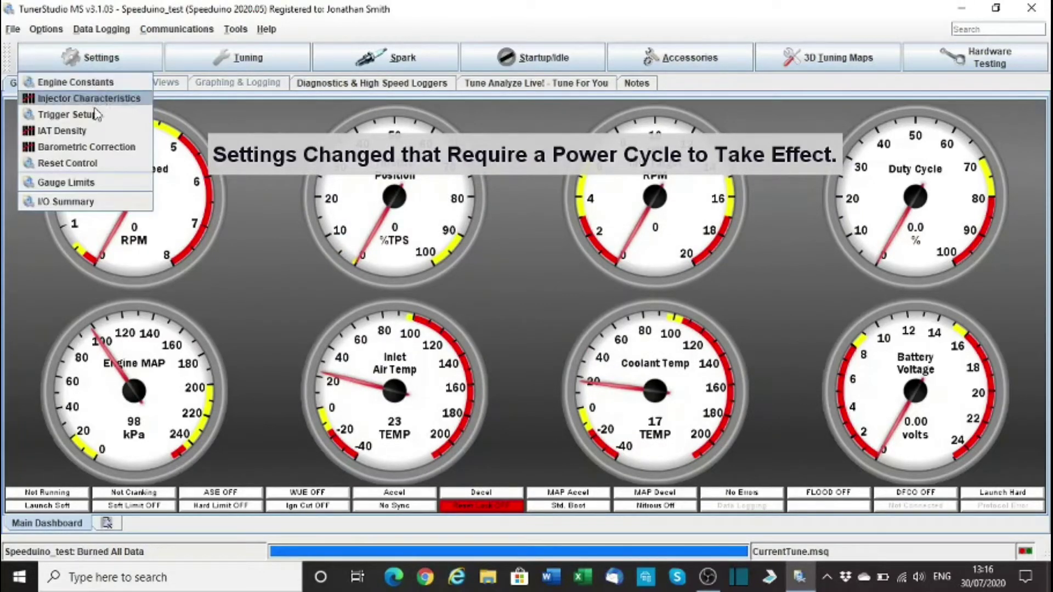
left_click(67, 115)
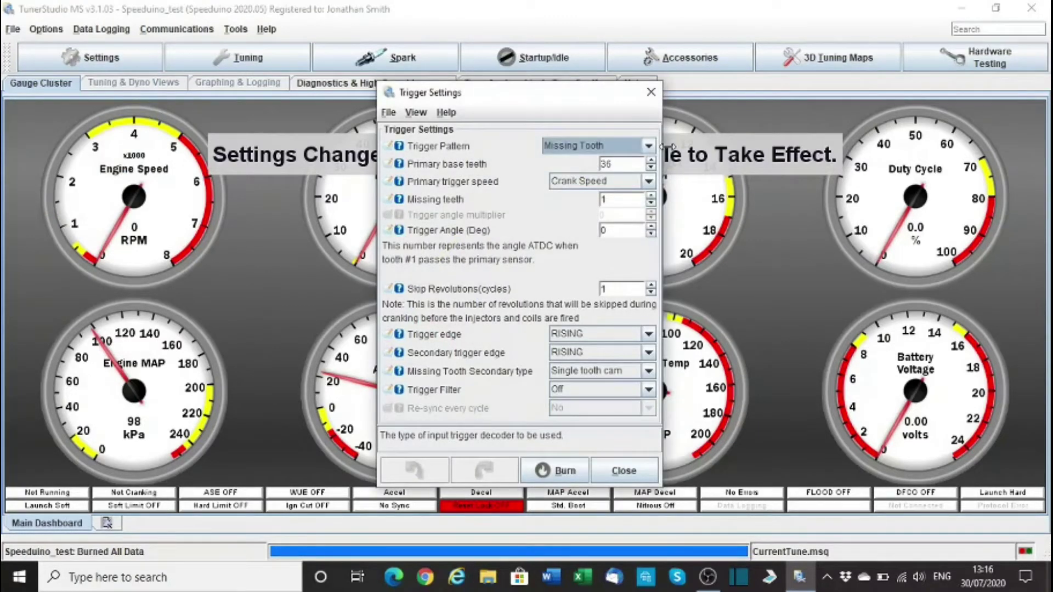
left_click(614, 164)
type("60")
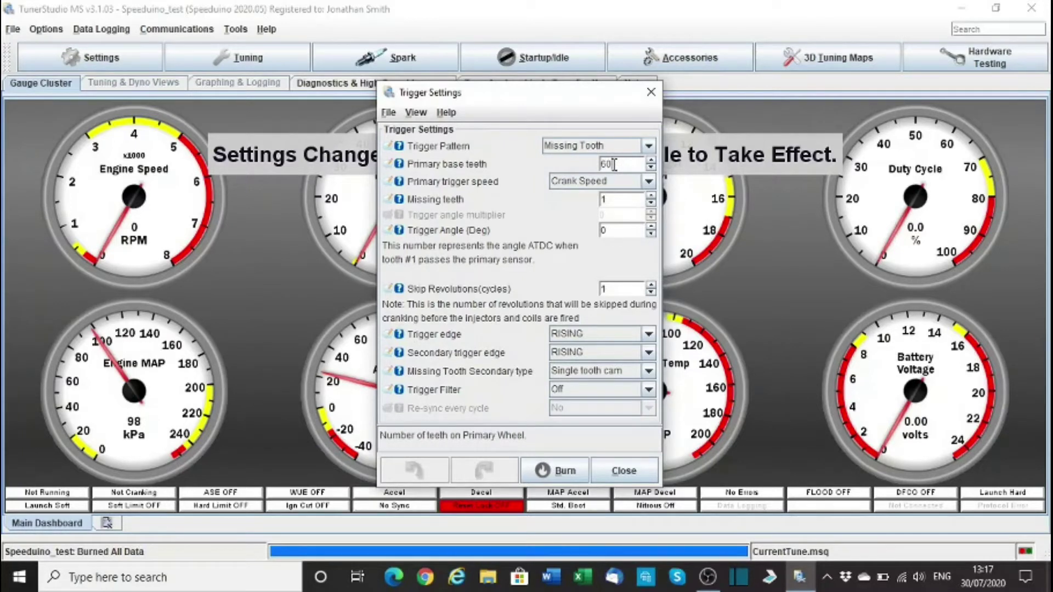
left_click(651, 196)
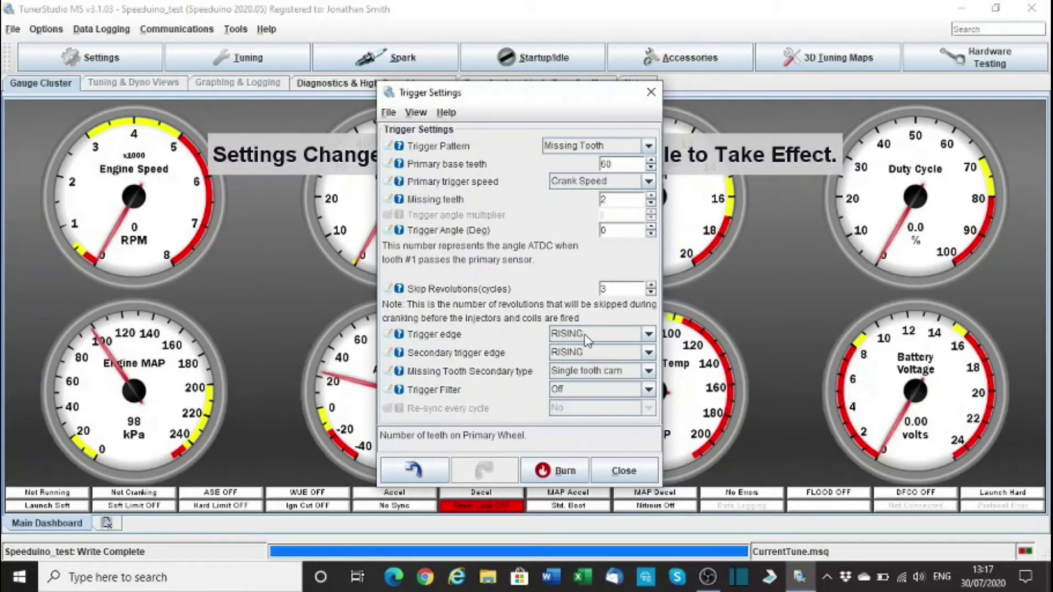
left_click(560, 475)
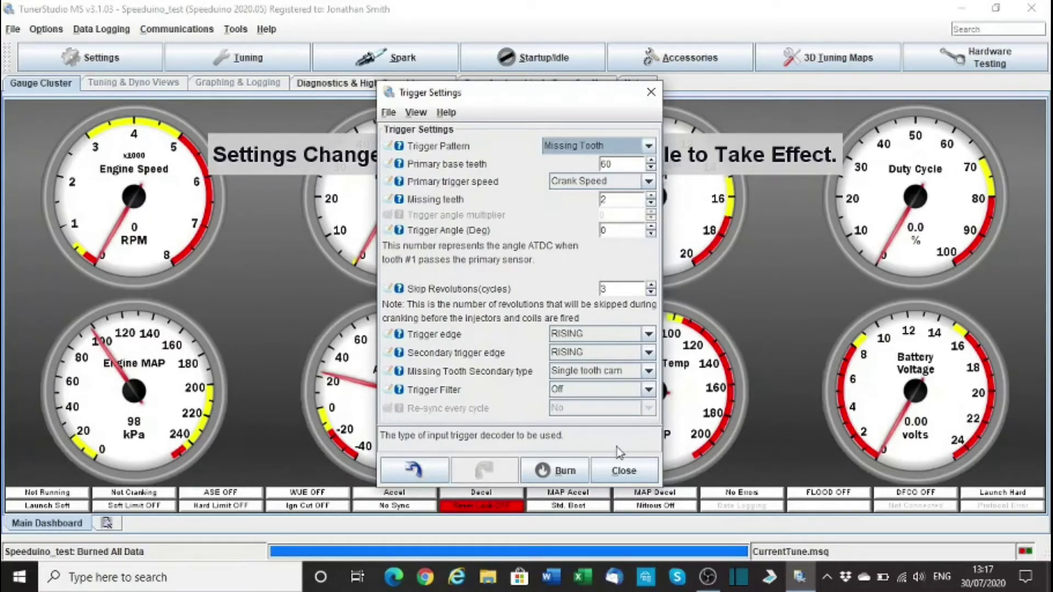
left_click(624, 471)
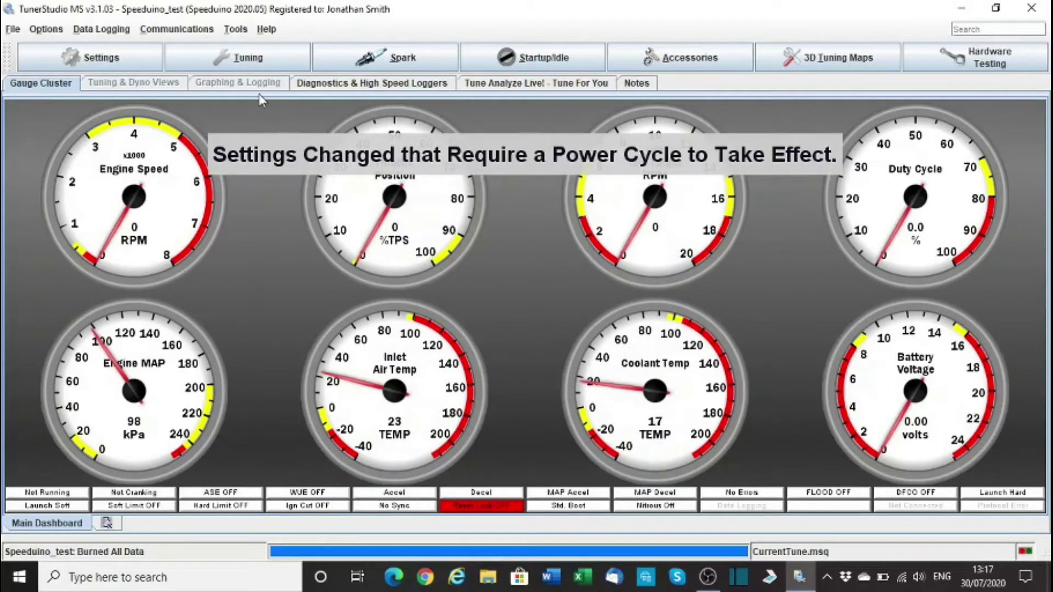
Step: Set the AFR/O2 sensor type to Disabled and burn it to the ECU
left_click(263, 57)
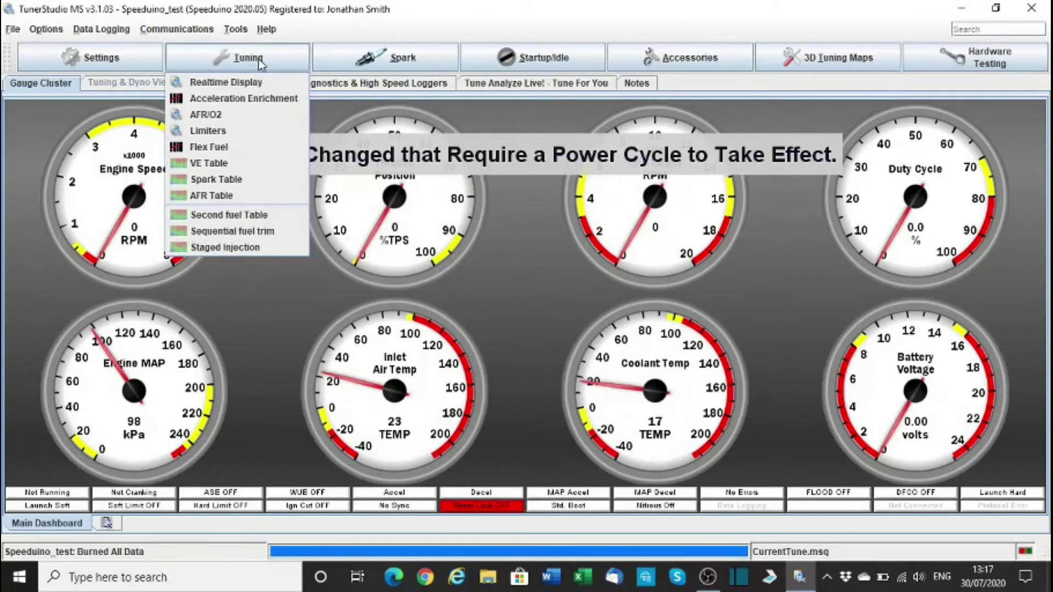
left_click(248, 115)
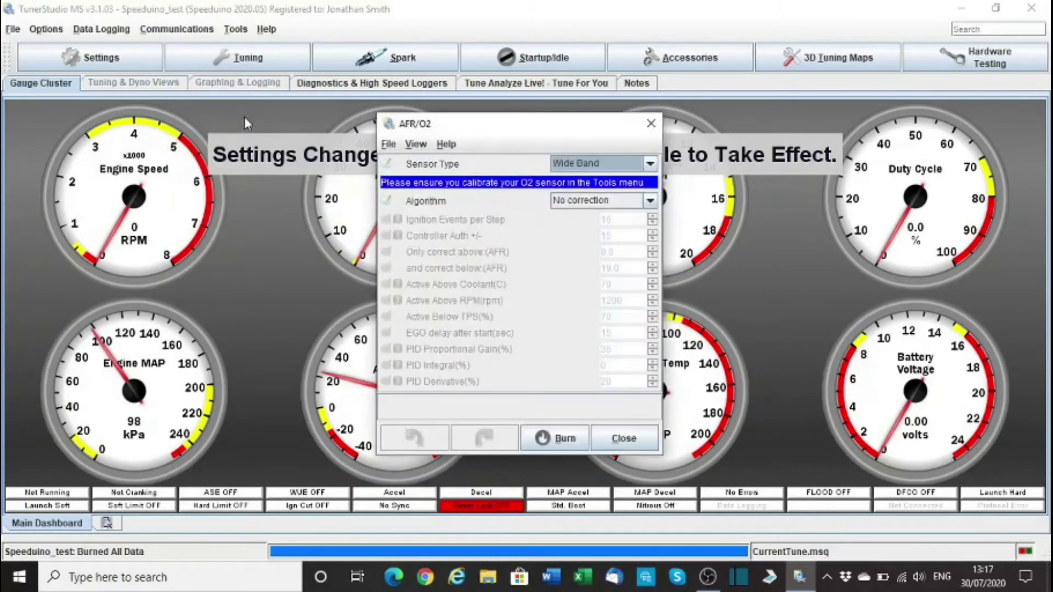
left_click(652, 165)
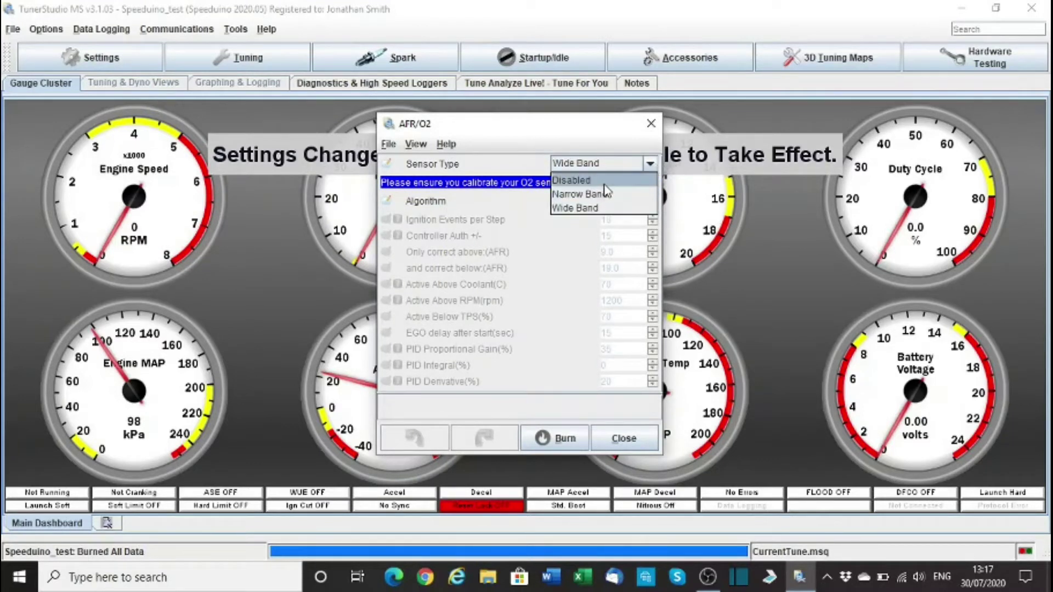
left_click(600, 180)
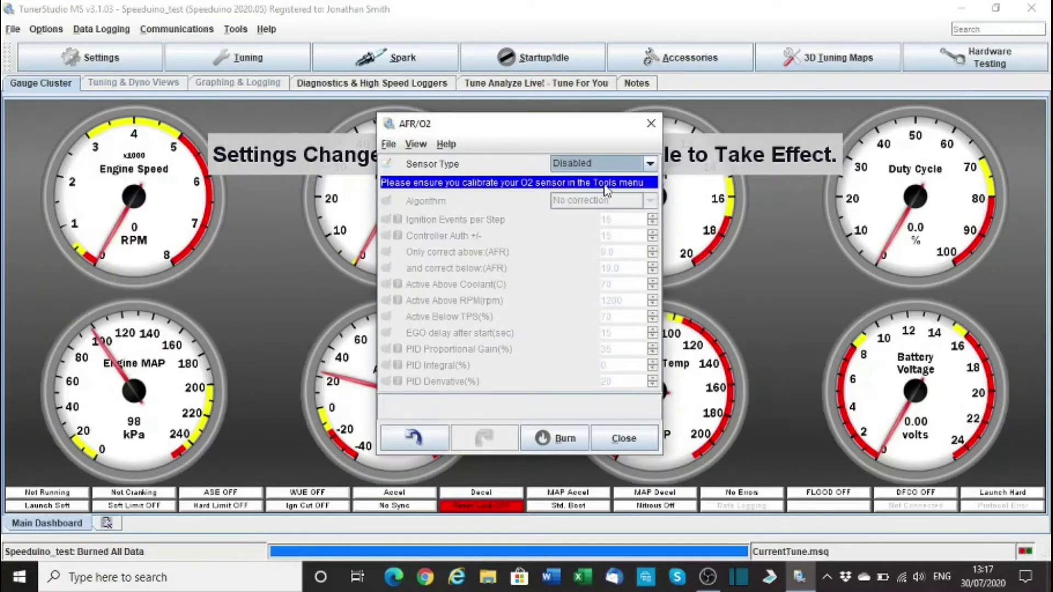
left_click(563, 440)
left_click(634, 446)
left_click(217, 62)
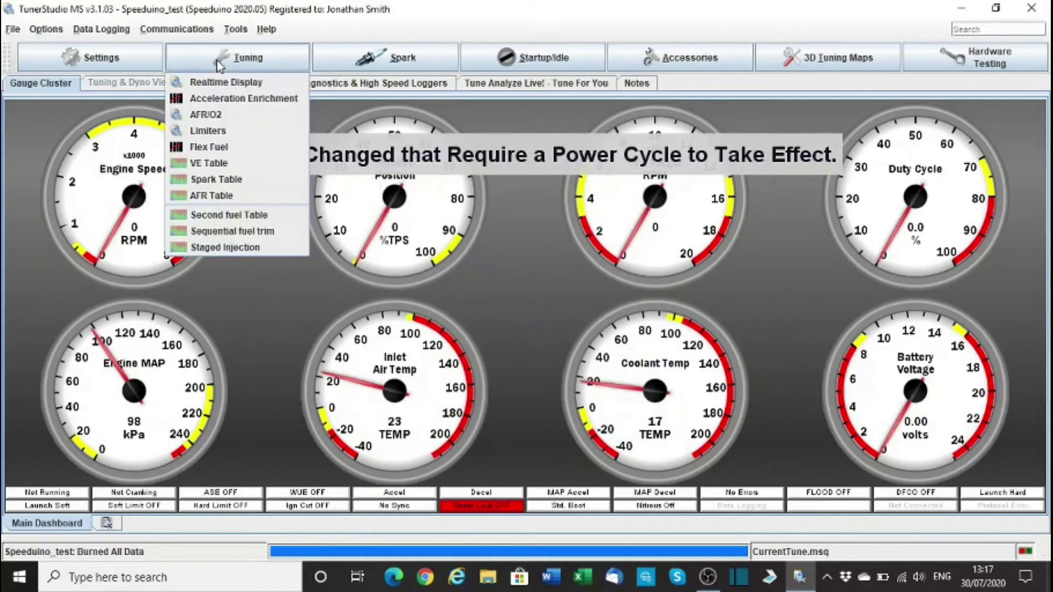
Step: Review the VE table and ignition advance table and close both without changes
left_click(222, 169)
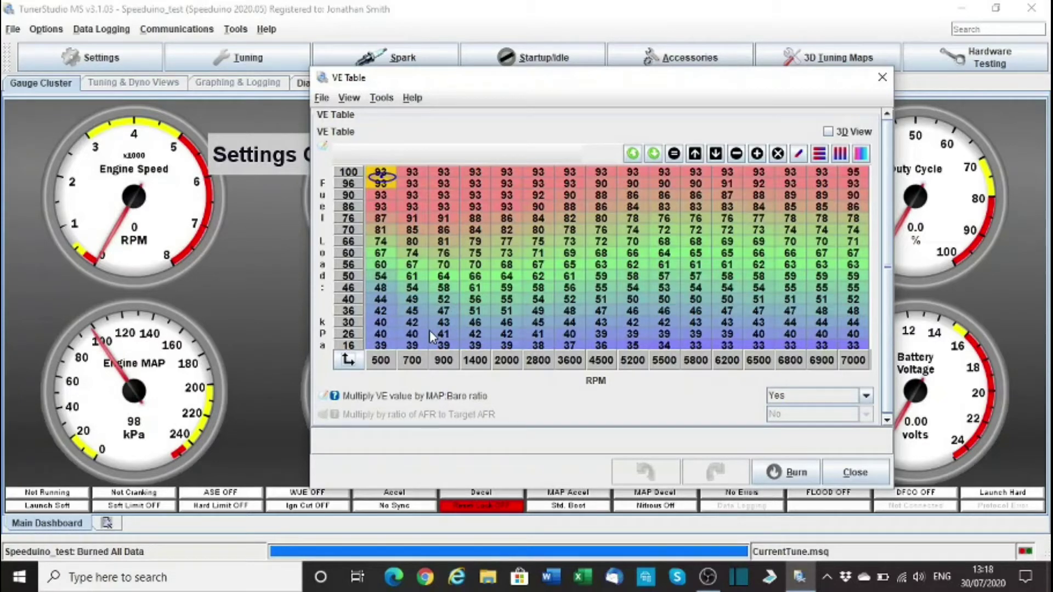
left_click(854, 473)
left_click(264, 67)
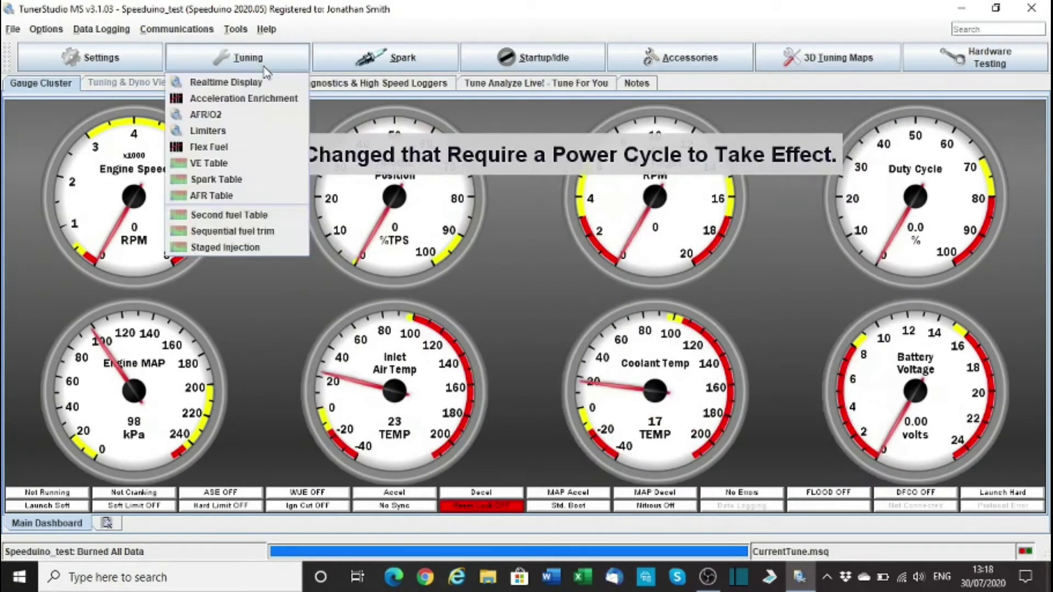
left_click(251, 179)
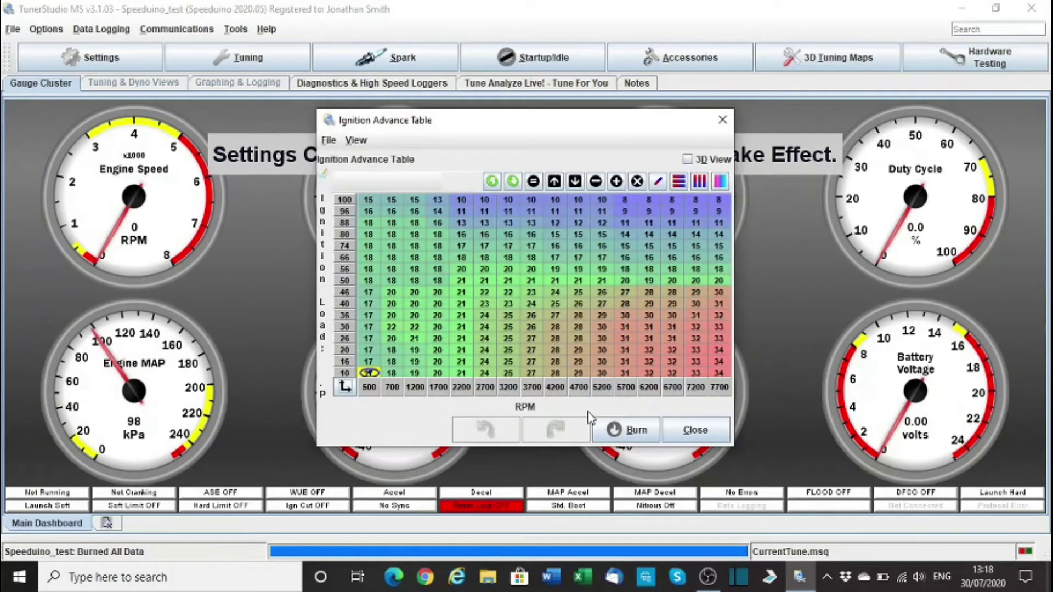
left_click(699, 430)
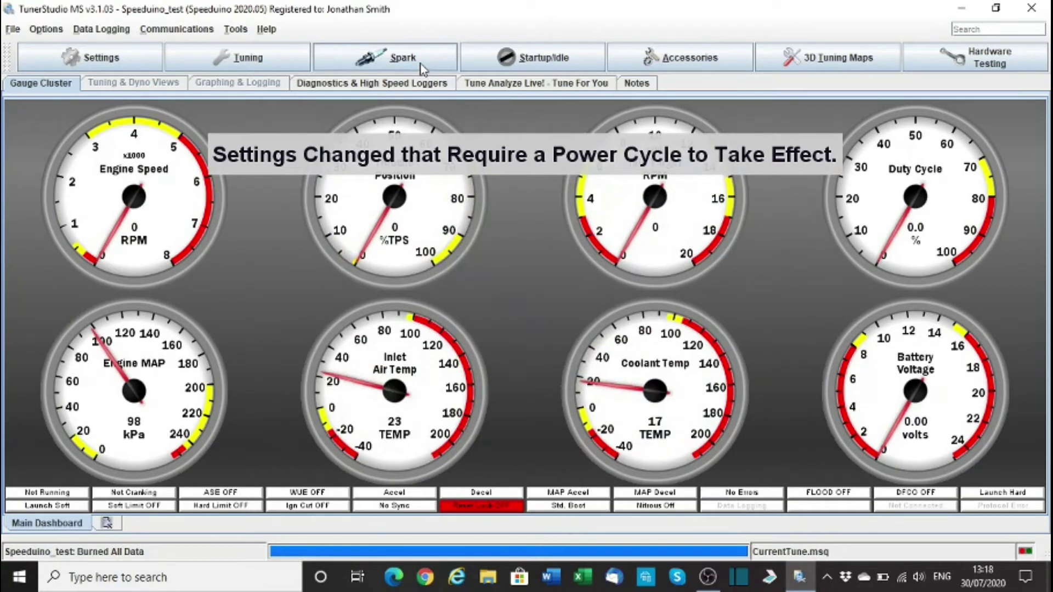
Step: Raise the Spark Settings cranking advance angle from 5 to 6 degrees and burn it
left_click(421, 69)
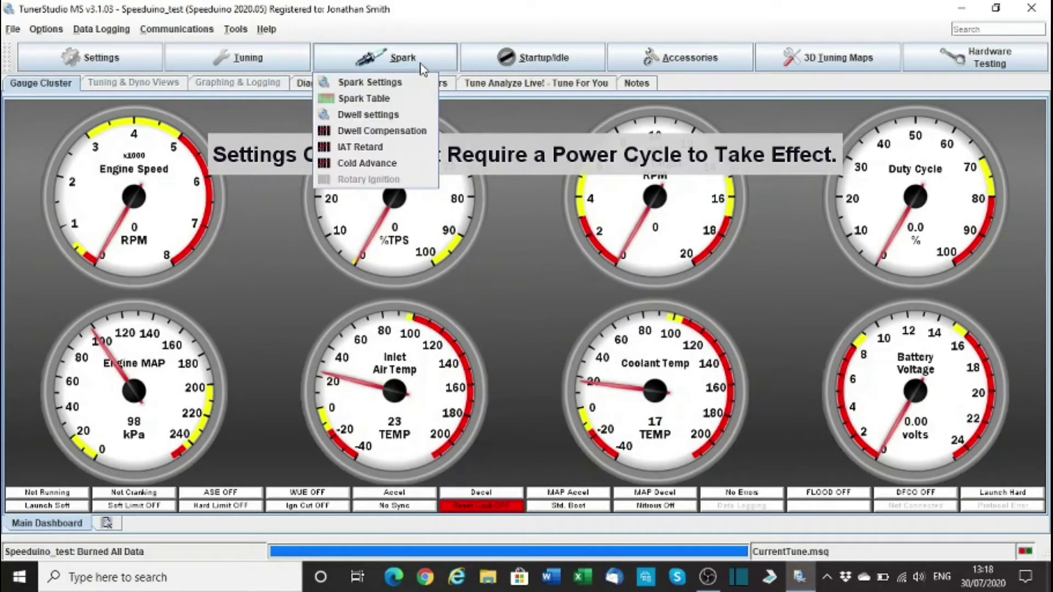
left_click(394, 87)
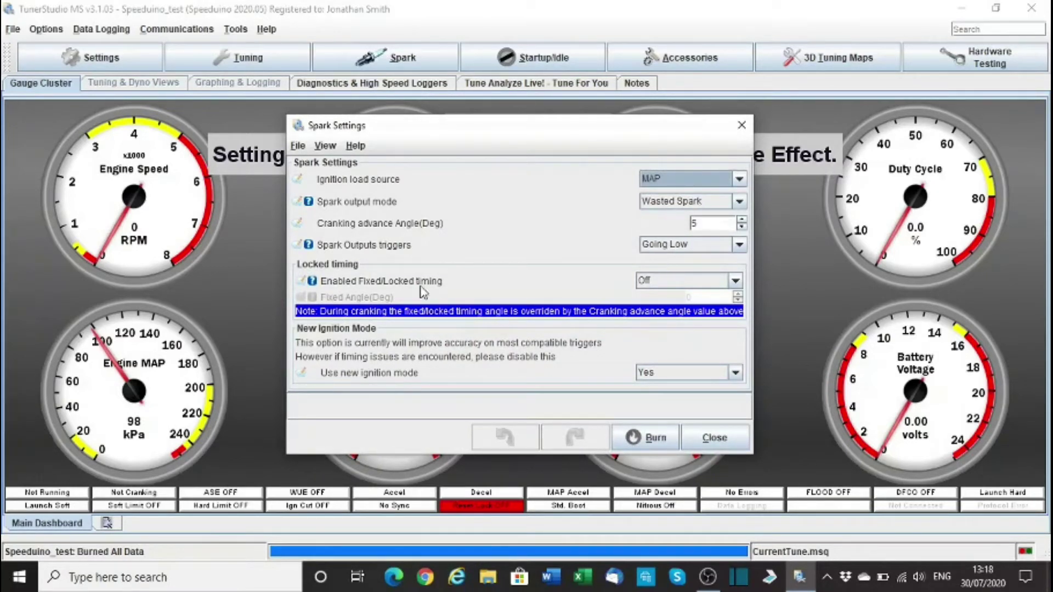
left_click(743, 220)
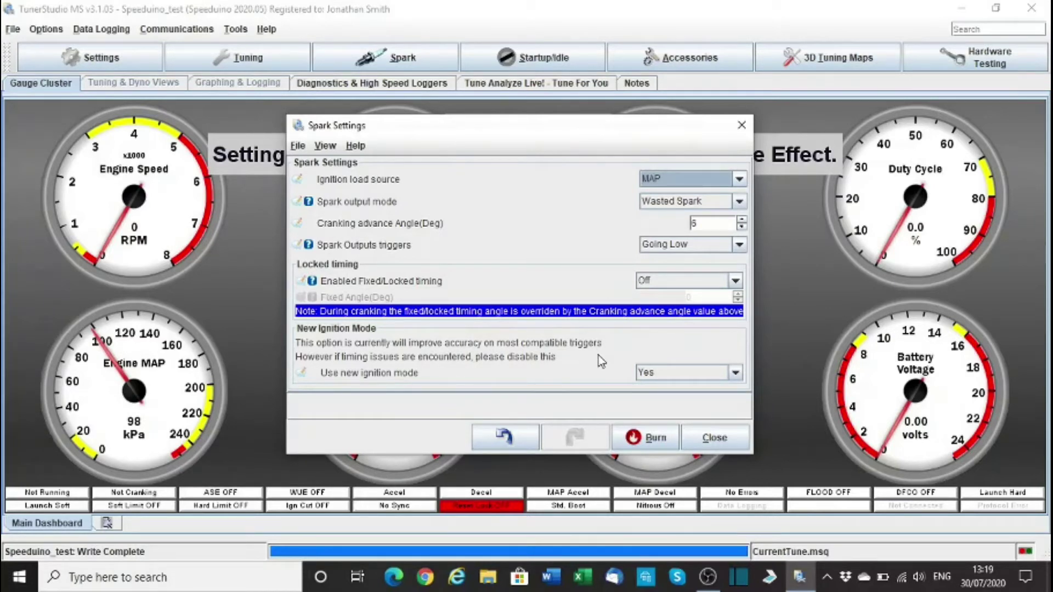
left_click(653, 441)
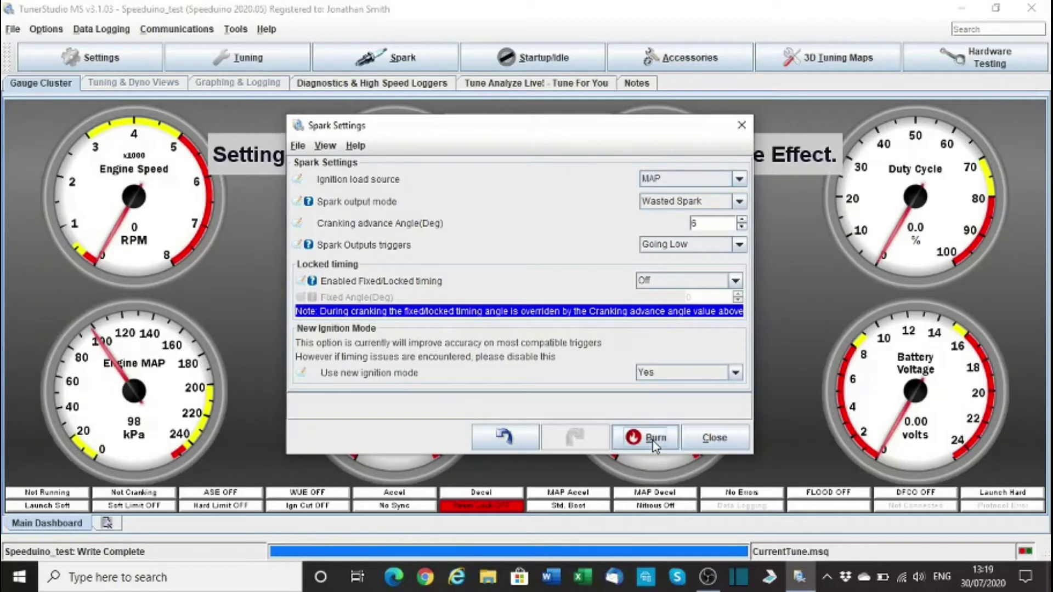
Step: Close Spark Settings and confirm the idle control type stays None in Idle Control
left_click(699, 441)
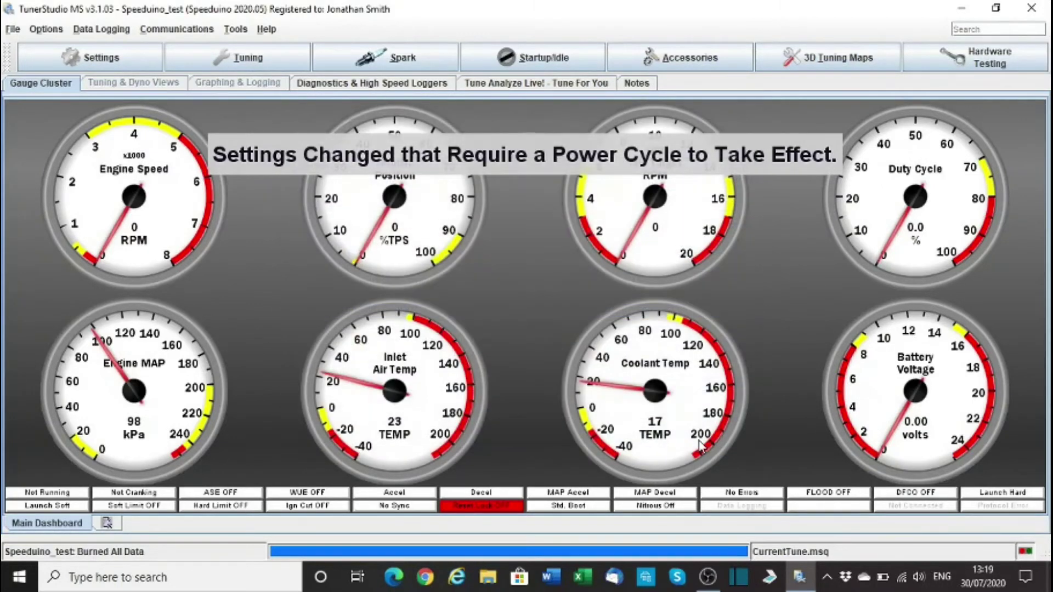
left_click(543, 60)
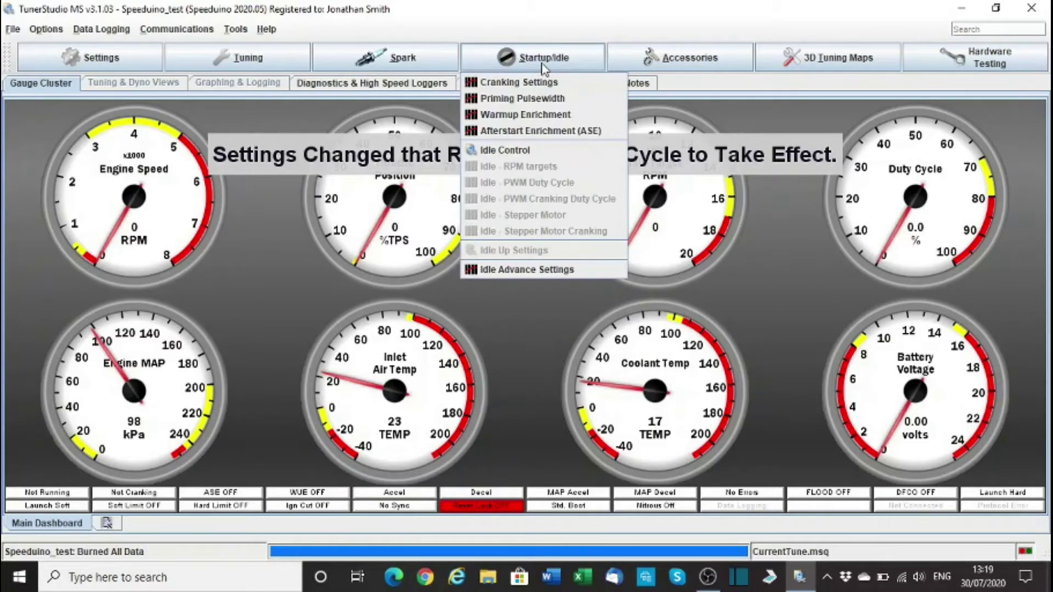
left_click(510, 158)
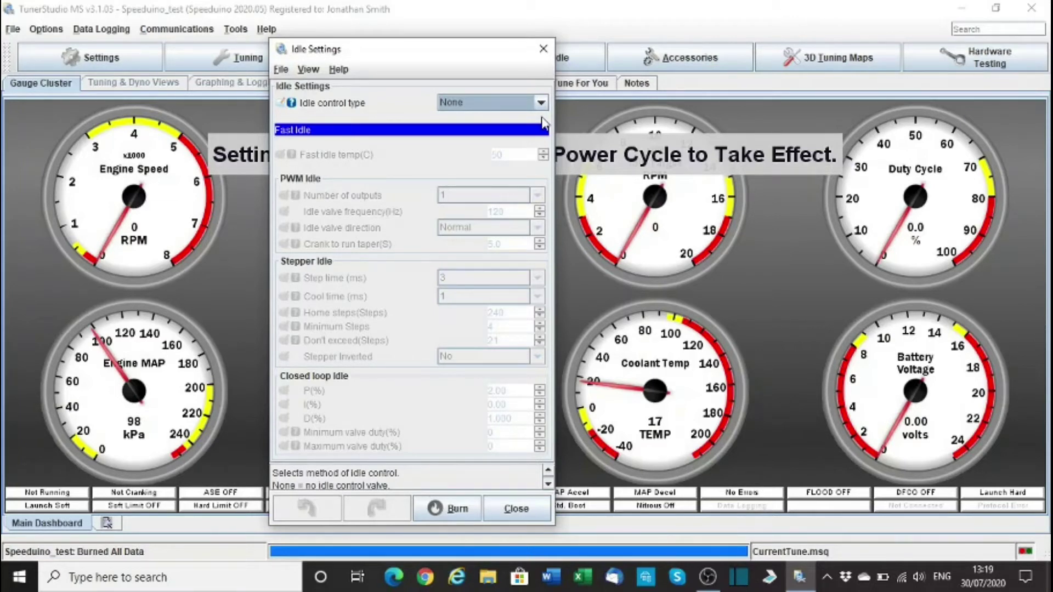
left_click(542, 104)
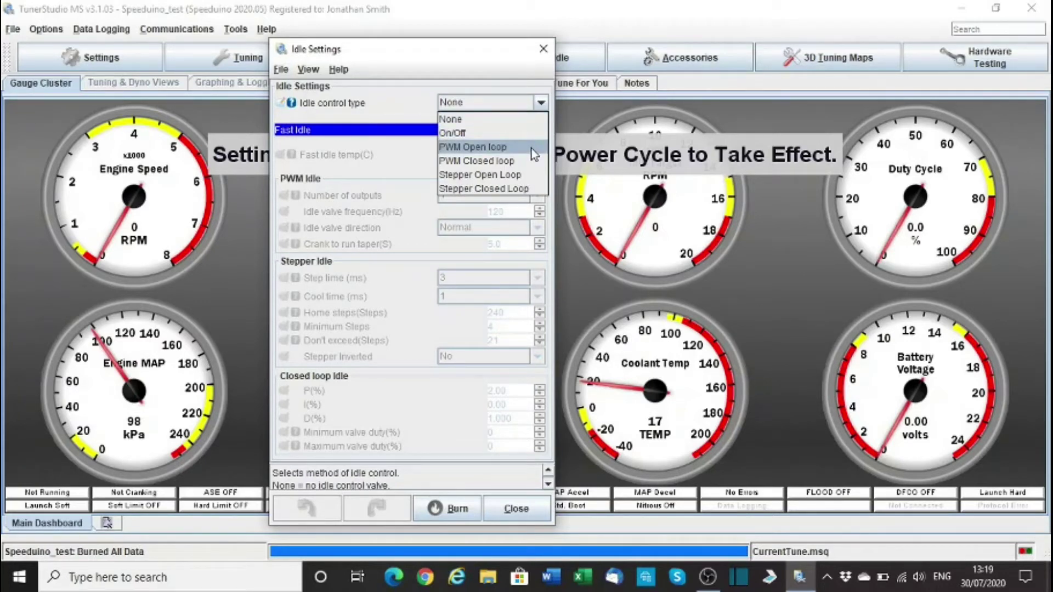
left_click(522, 122)
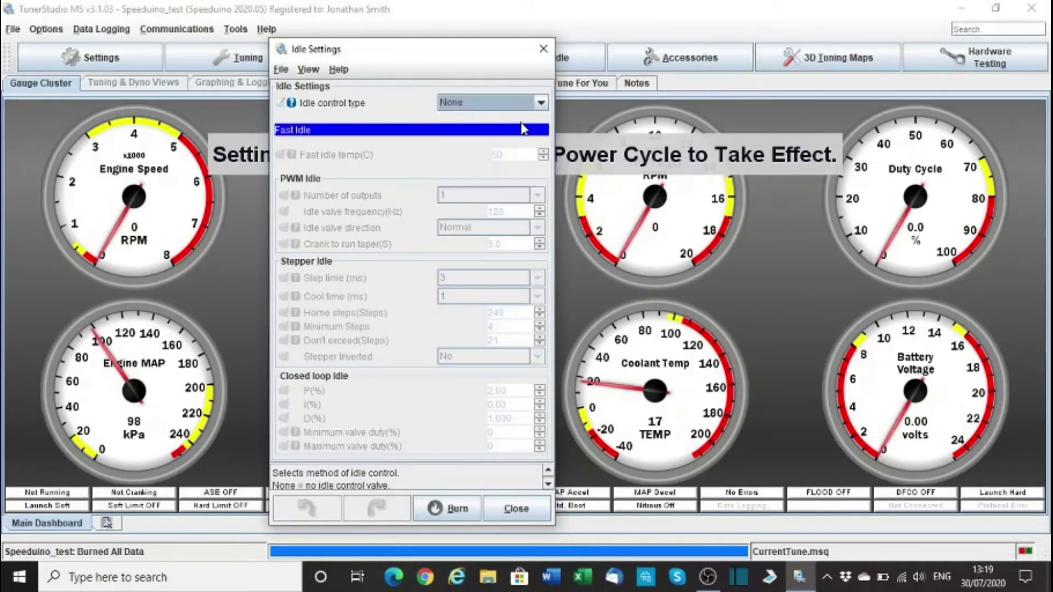
left_click(516, 509)
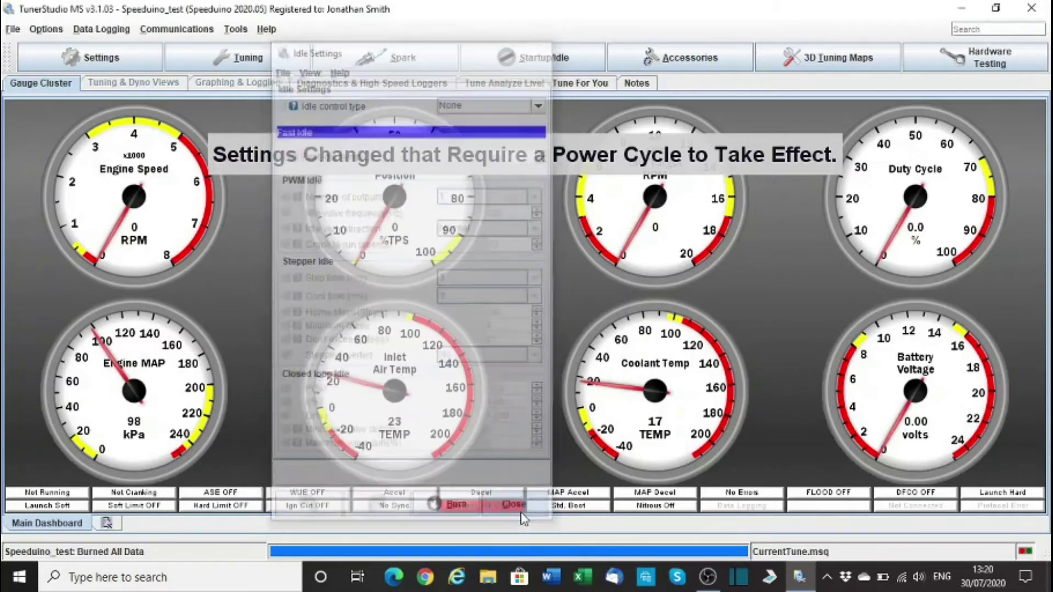
left_click(576, 58)
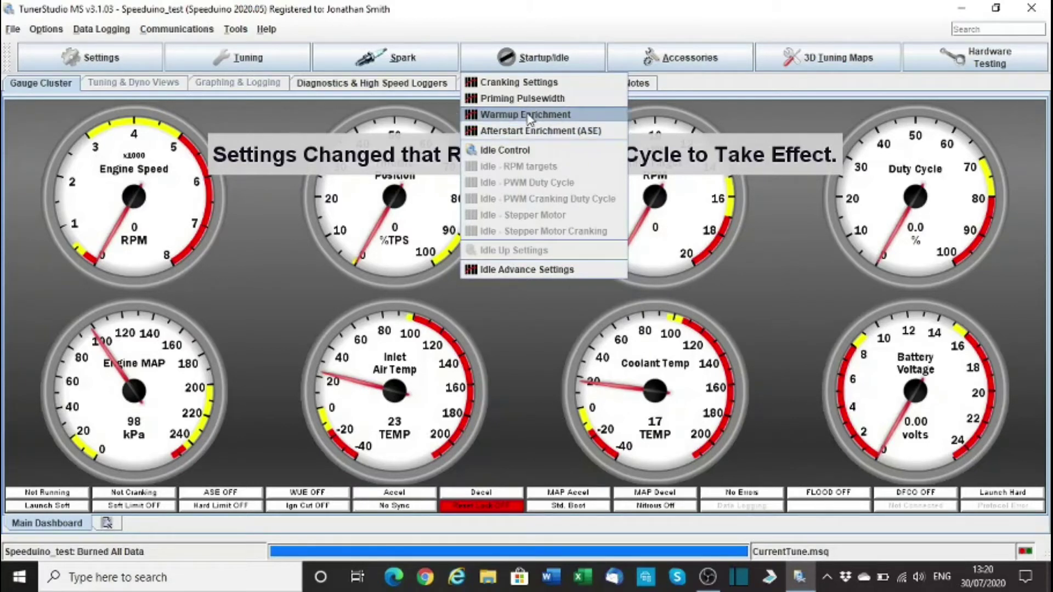
Step: Inspect the warmup enrichment curve ending at 100% at 80 °C, then close it
left_click(528, 115)
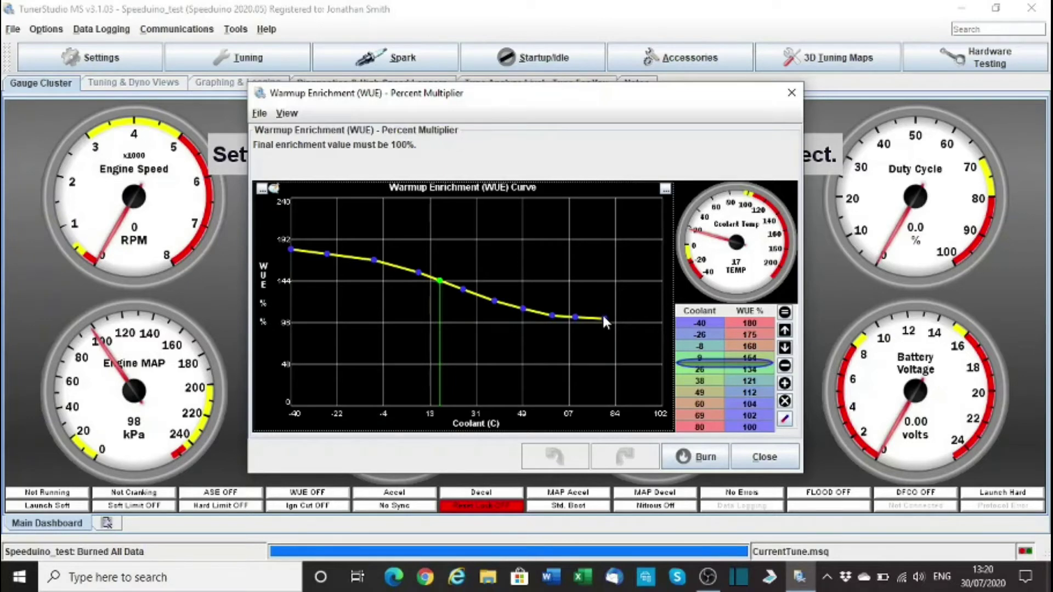
mouse_move(604, 319)
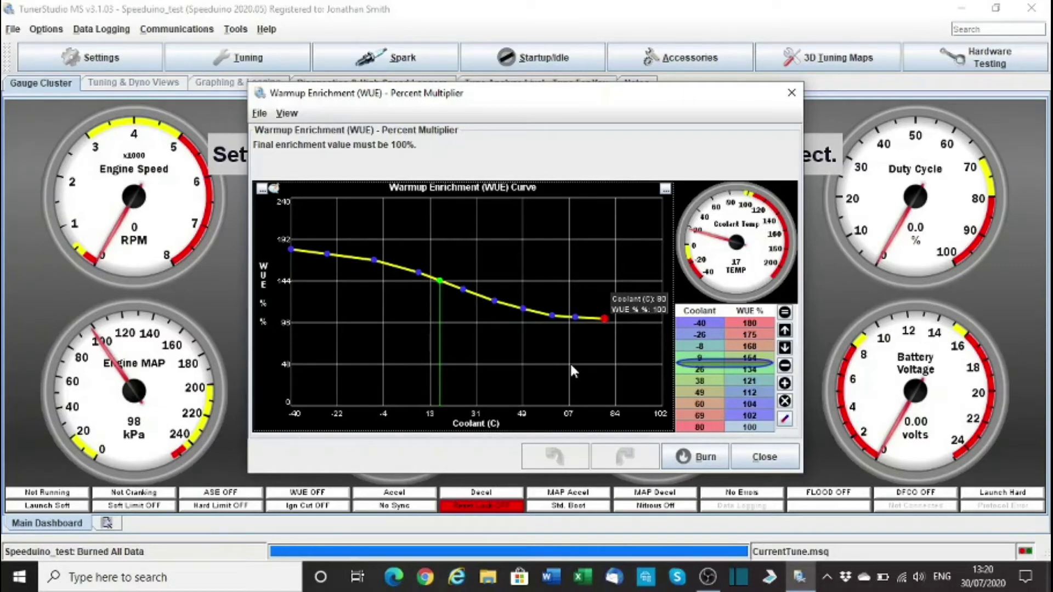
left_click(768, 460)
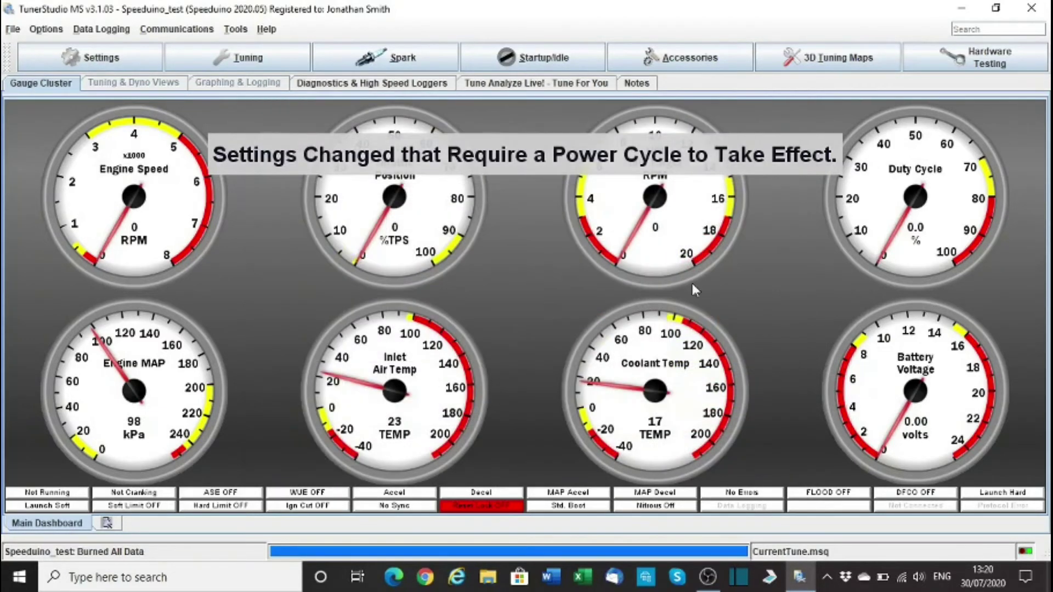
Step: Look at the Thermo Fan settings and close them unchanged
left_click(687, 63)
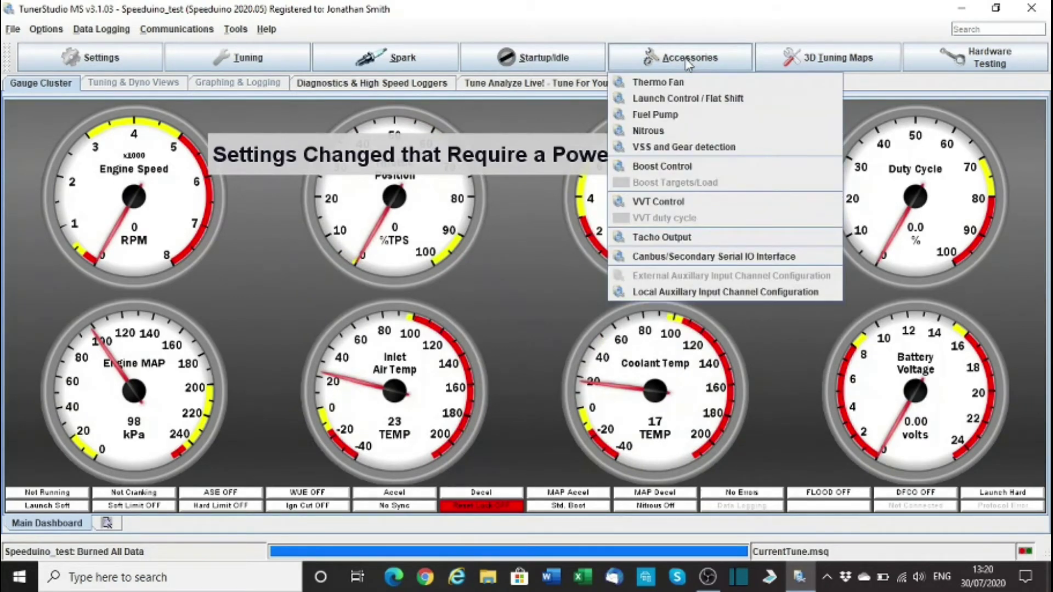
left_click(653, 84)
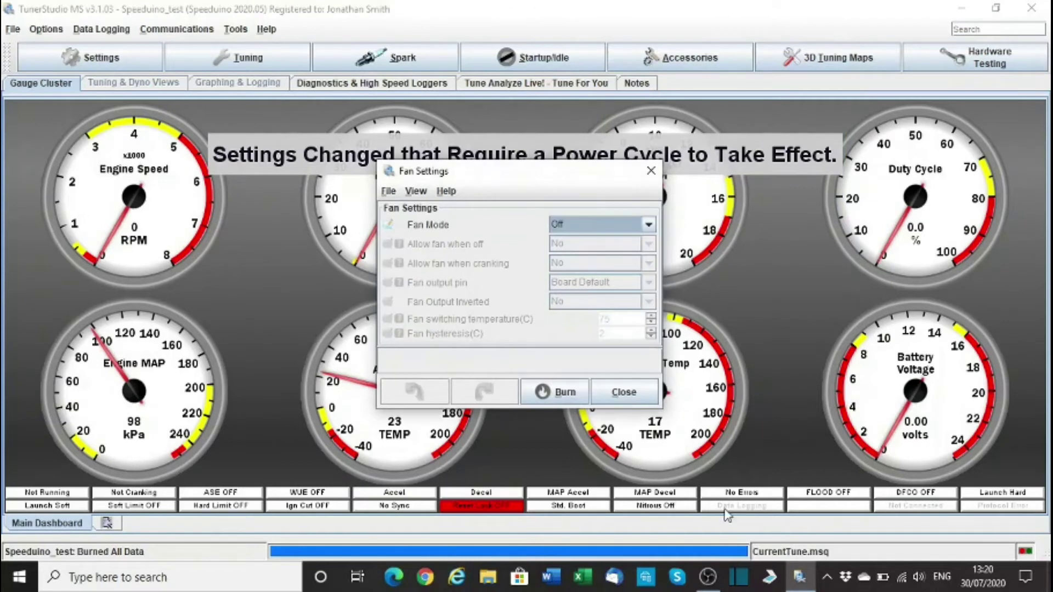
left_click(631, 392)
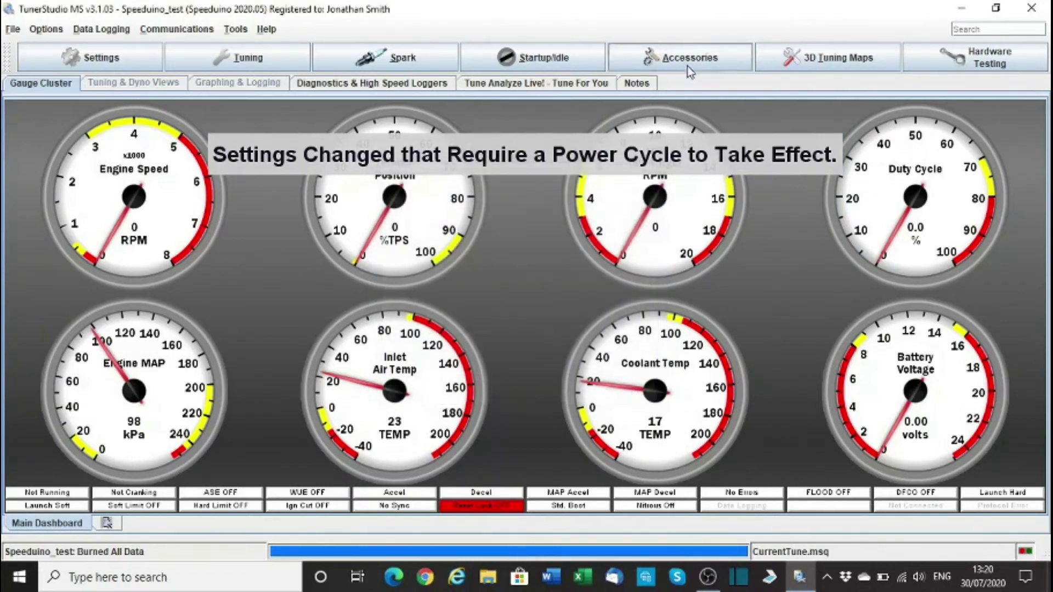
left_click(696, 54)
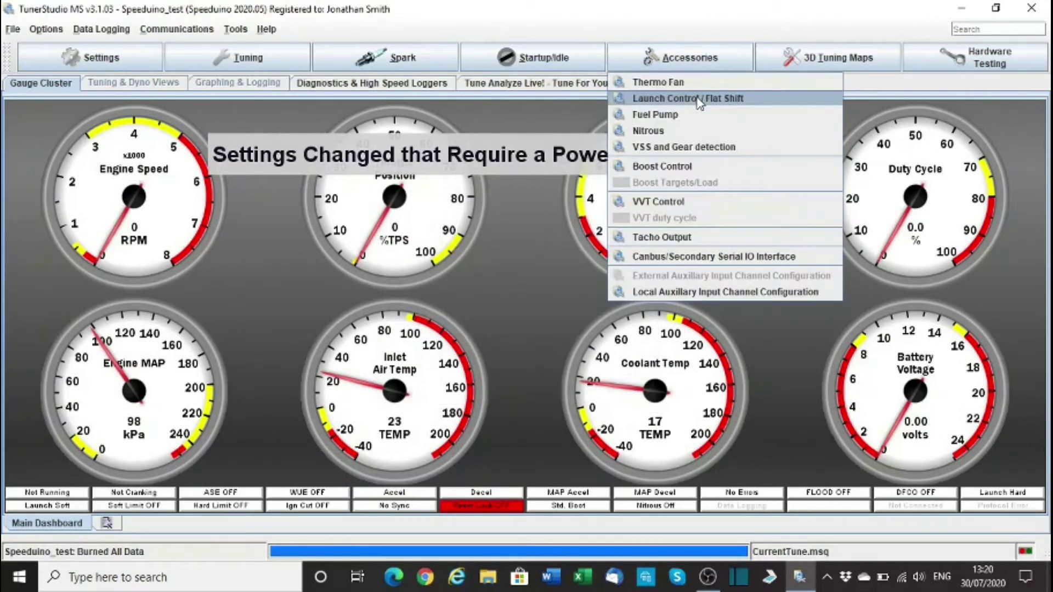
Step: Lower the fuel pump prime duration to 2 seconds, burn it and close the window
left_click(695, 113)
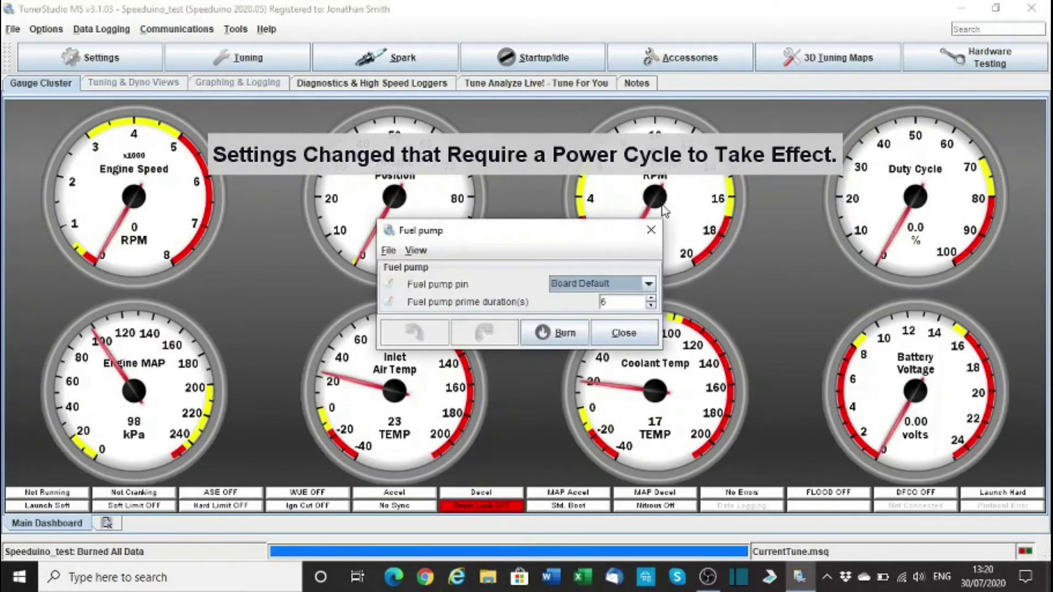
left_click(651, 306)
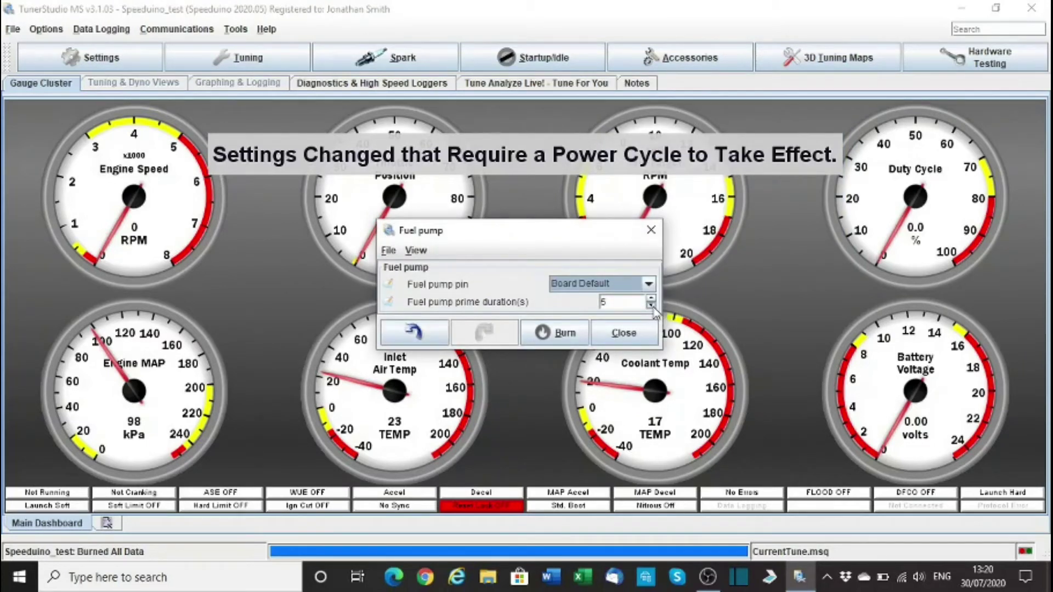
left_click(651, 306)
left_click(651, 306)
left_click(651, 305)
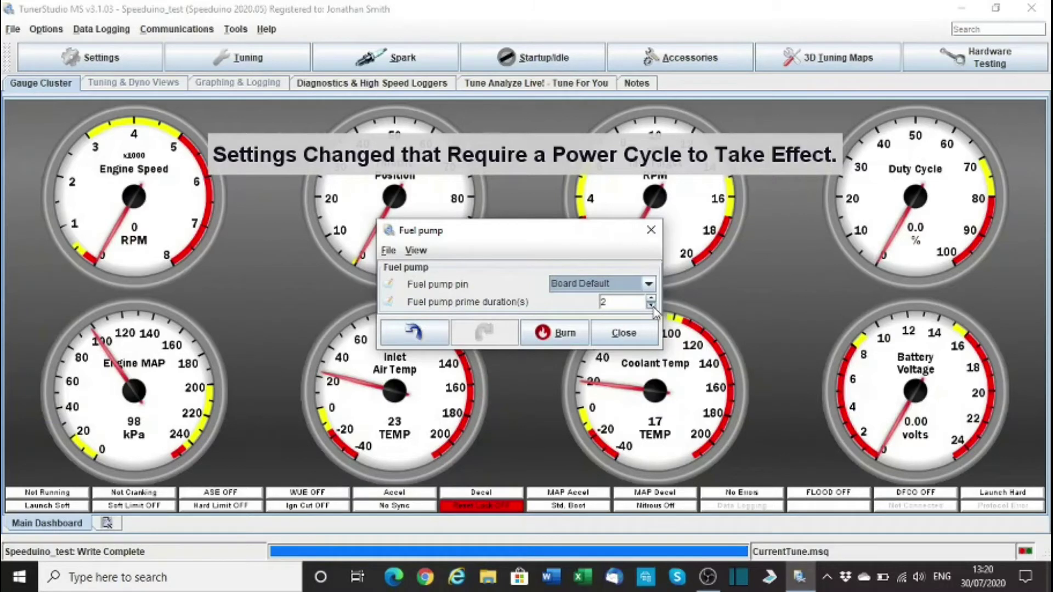
left_click(563, 339)
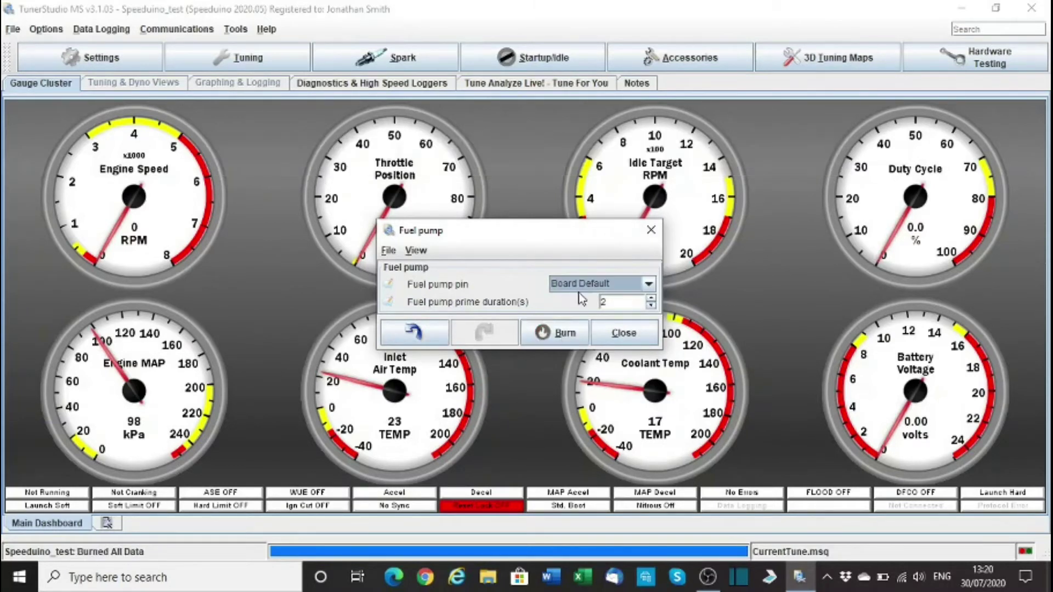
left_click(625, 335)
Step: Review the Launch Control / Flat Shift and Nitrous settings, closing both unchanged
left_click(654, 55)
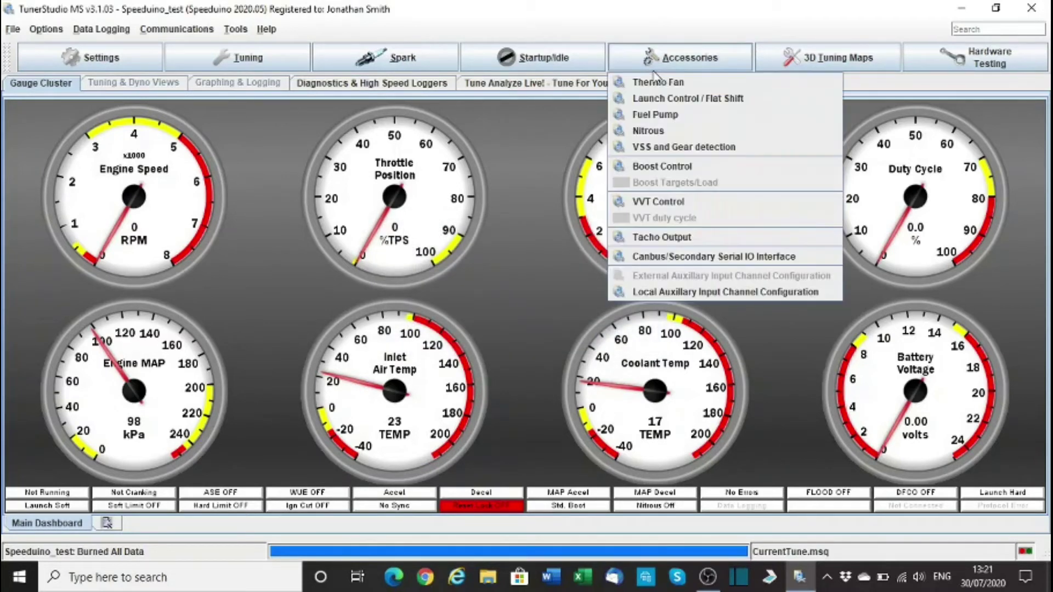
left_click(671, 100)
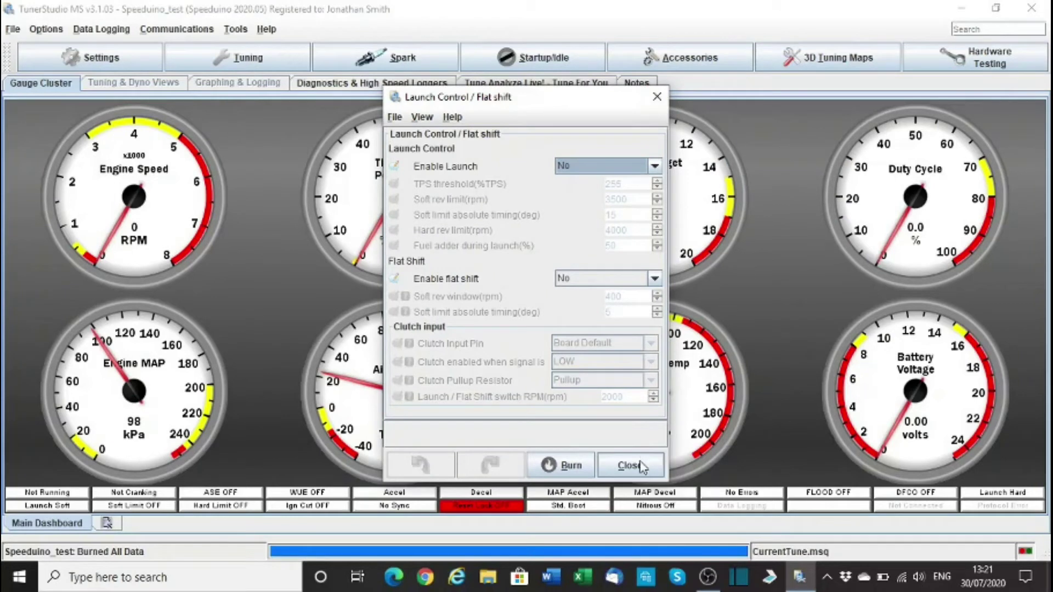
left_click(629, 466)
left_click(707, 68)
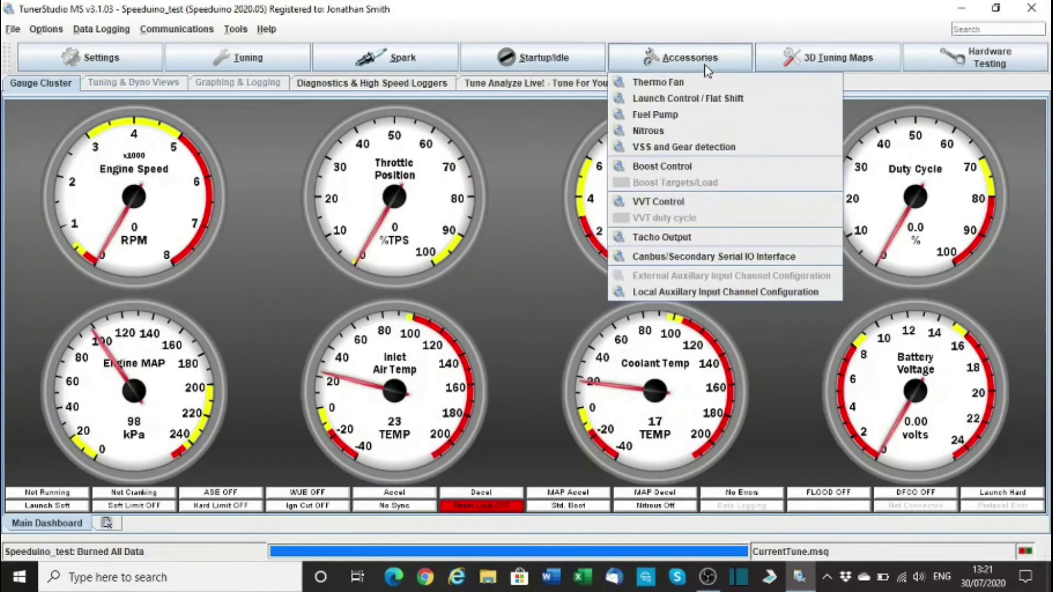
left_click(680, 135)
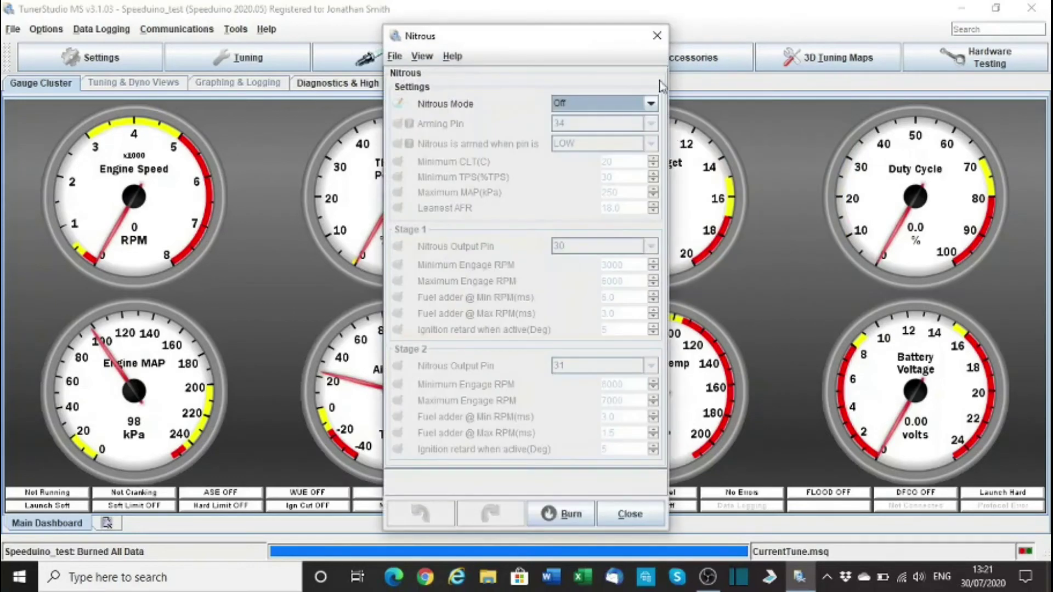
Step: Review Tacho Output (Board Default pin, Normal speed, 3 ms pulse) and close it unchanged
left_click(659, 44)
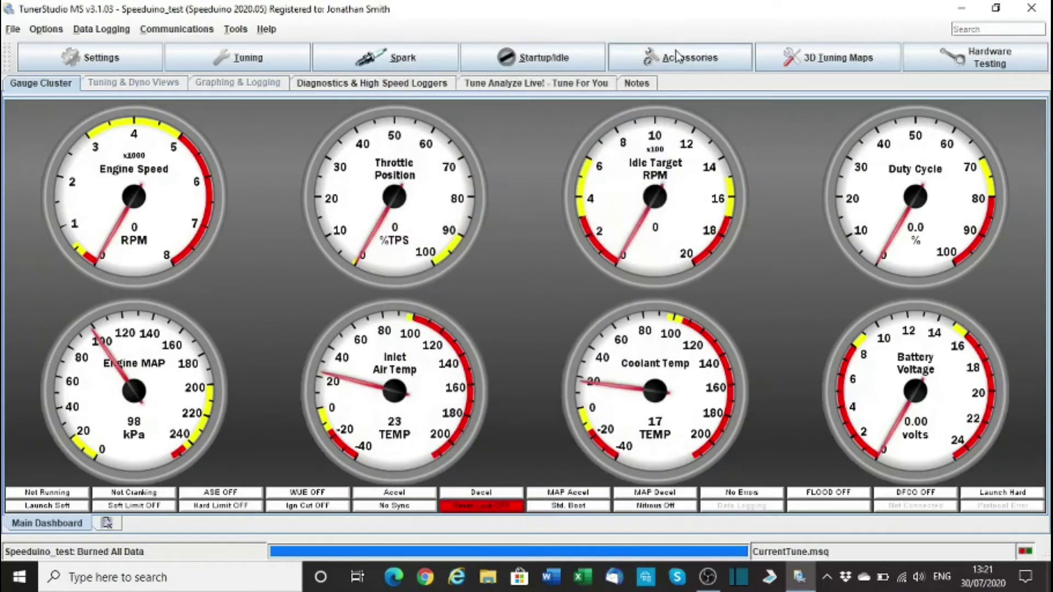
left_click(676, 51)
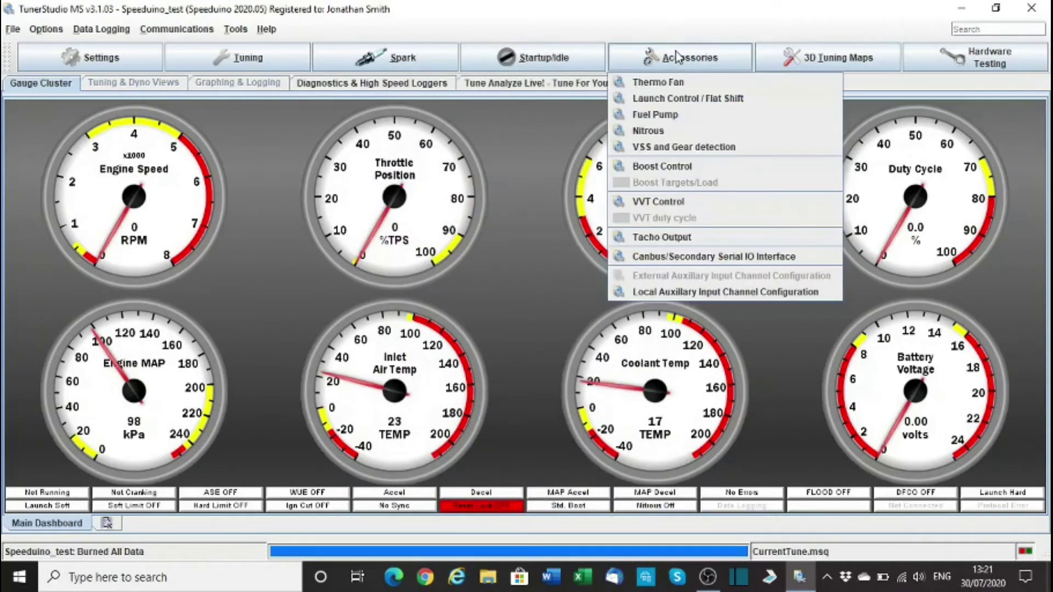
left_click(686, 239)
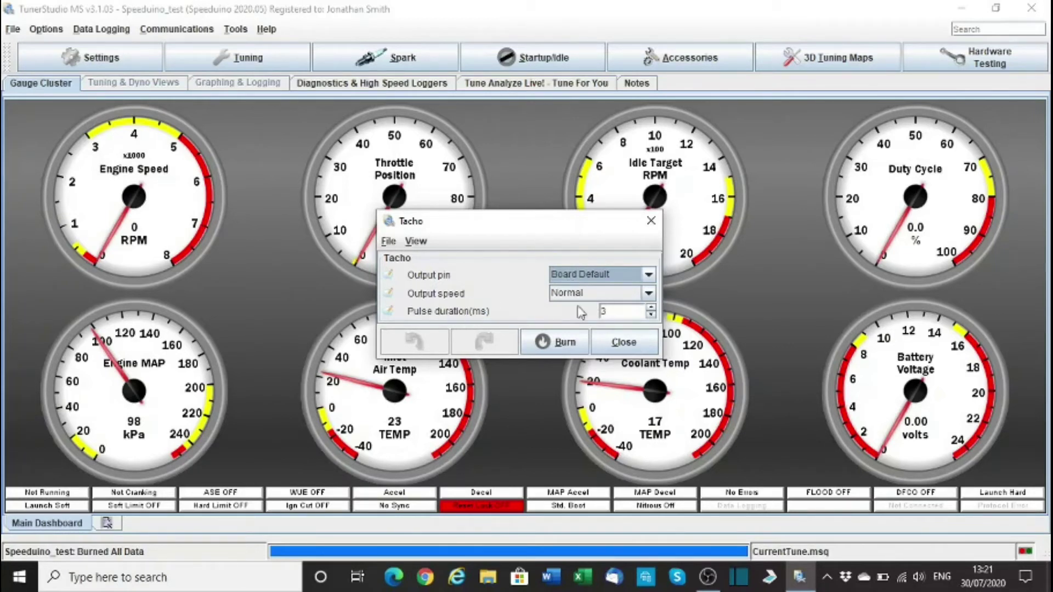
left_click(611, 339)
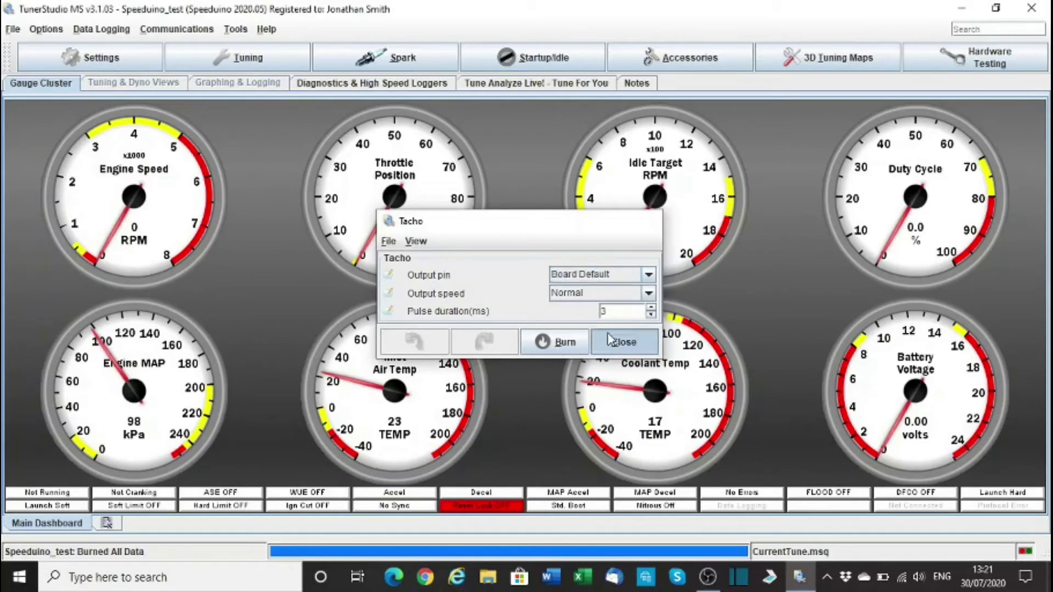
left_click(730, 65)
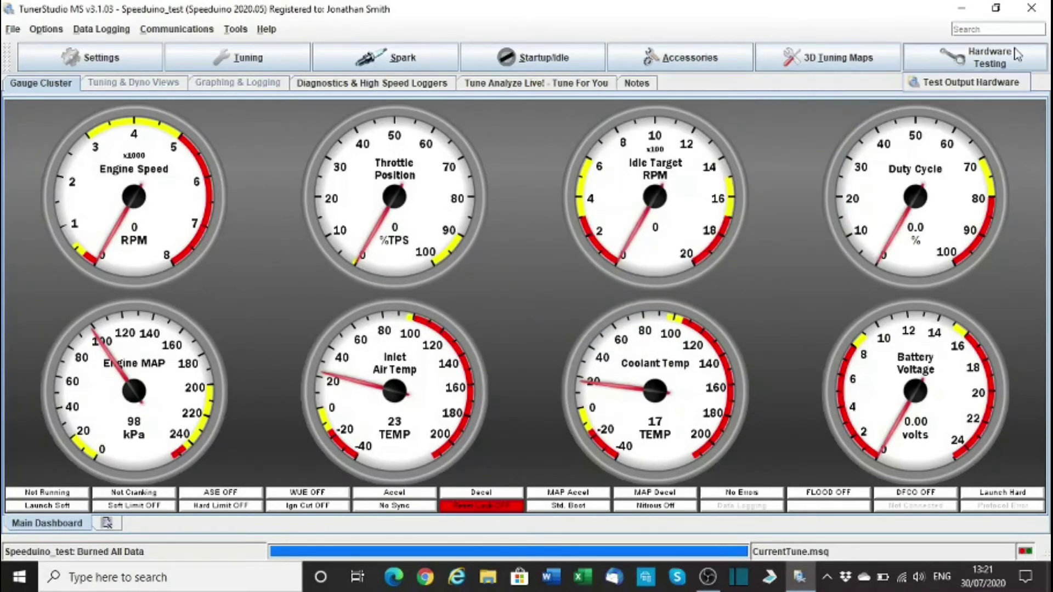
mouse_move(829, 60)
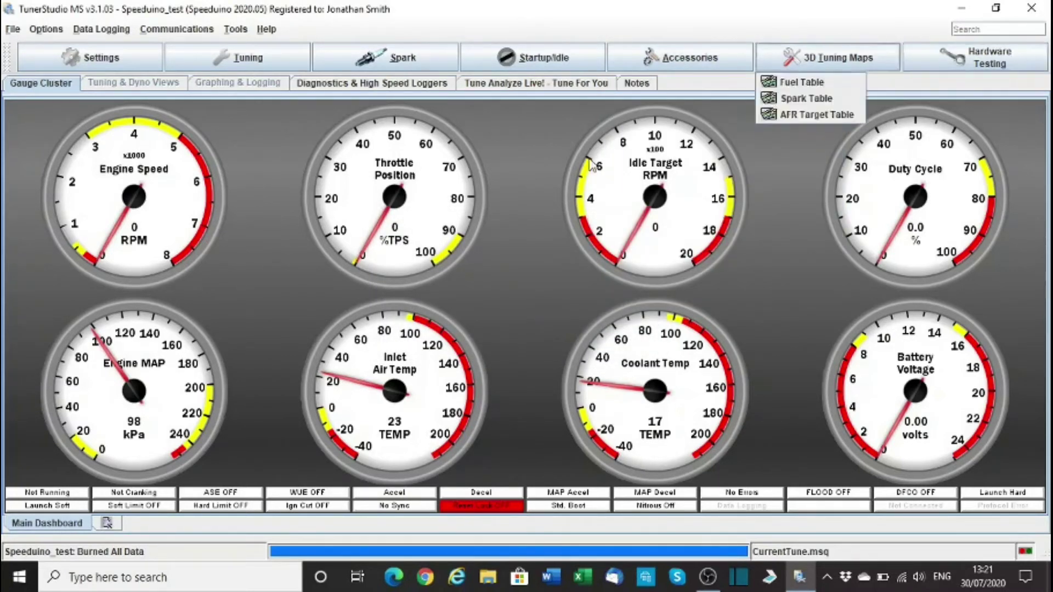
left_click(556, 326)
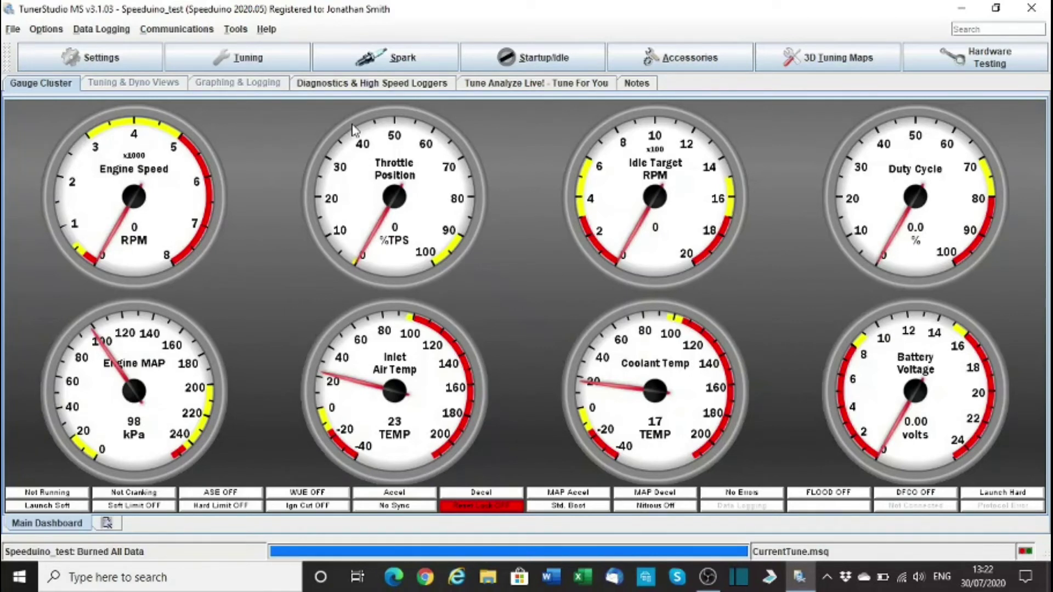
left_click(404, 87)
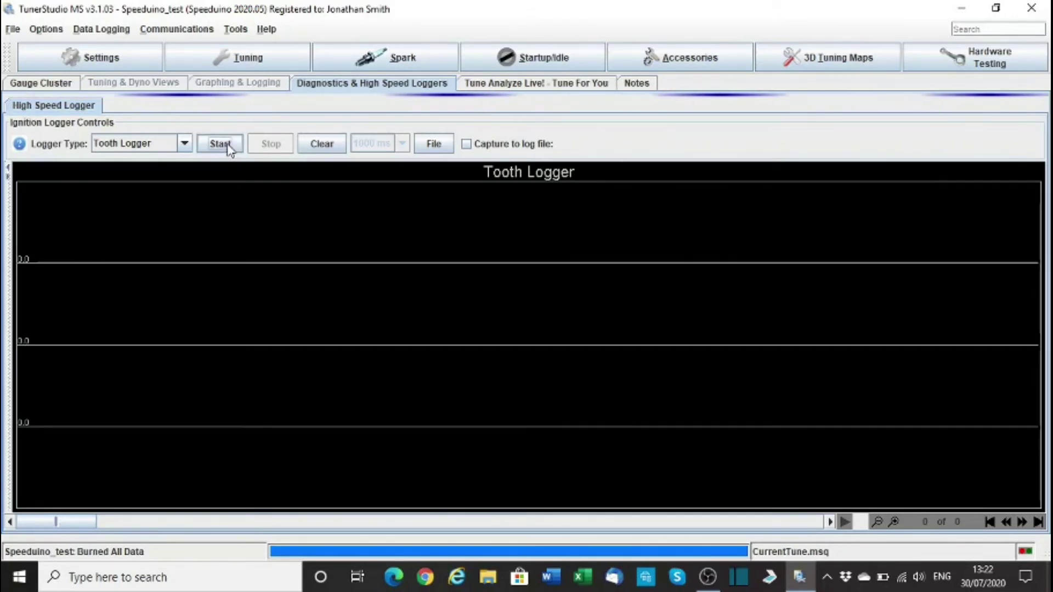
Step: Capture a crank tooth log while cranking, stop it, then clear the chart
left_click(228, 146)
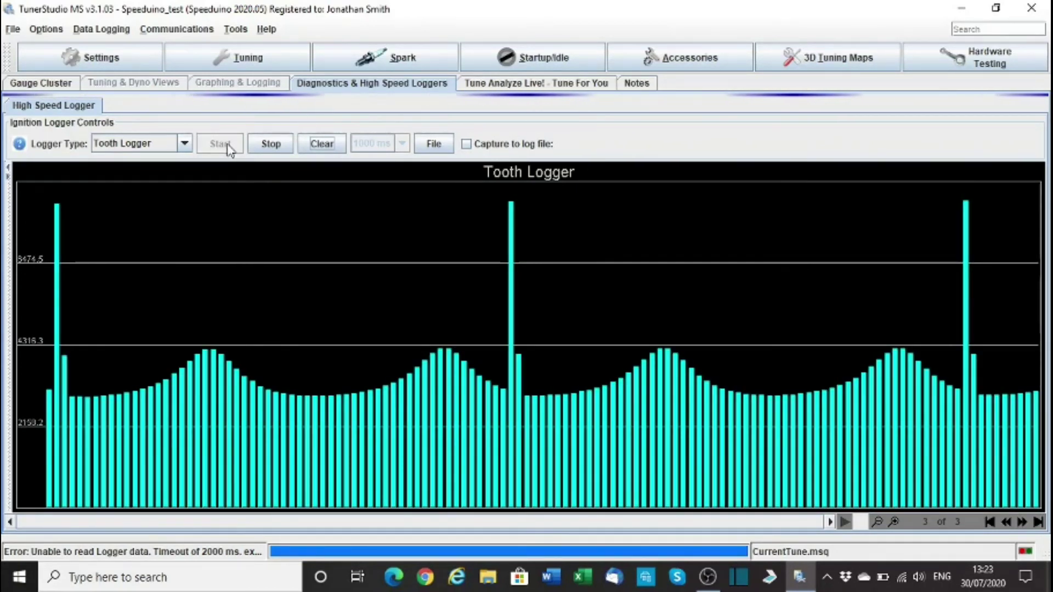
left_click(270, 145)
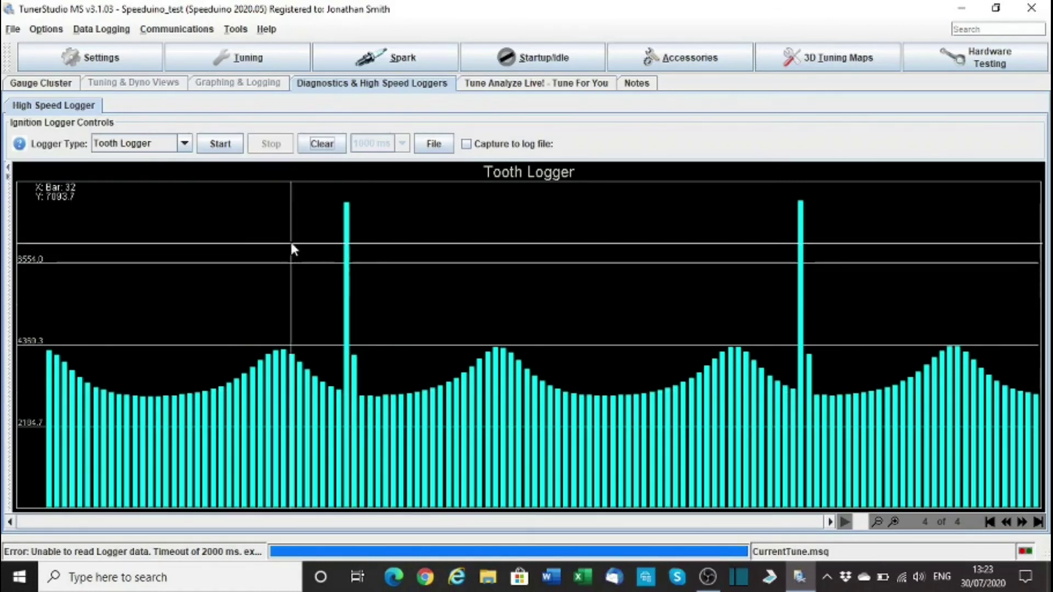
left_click(319, 144)
Step: Record a Composite Logger crank trace, clear it, and return to the Gauge Cluster dashboard
left_click(185, 143)
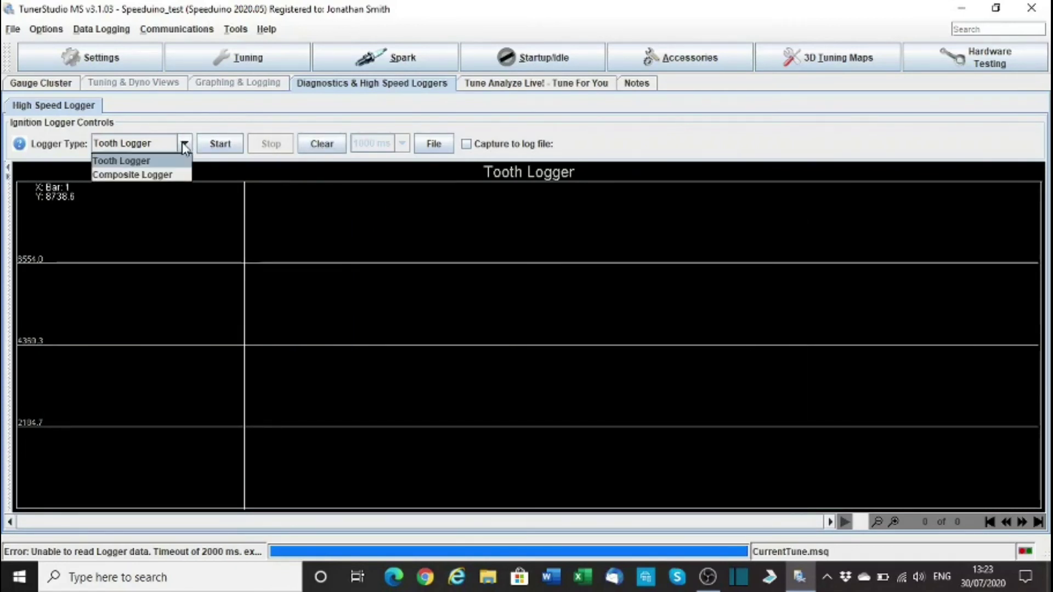
left_click(175, 173)
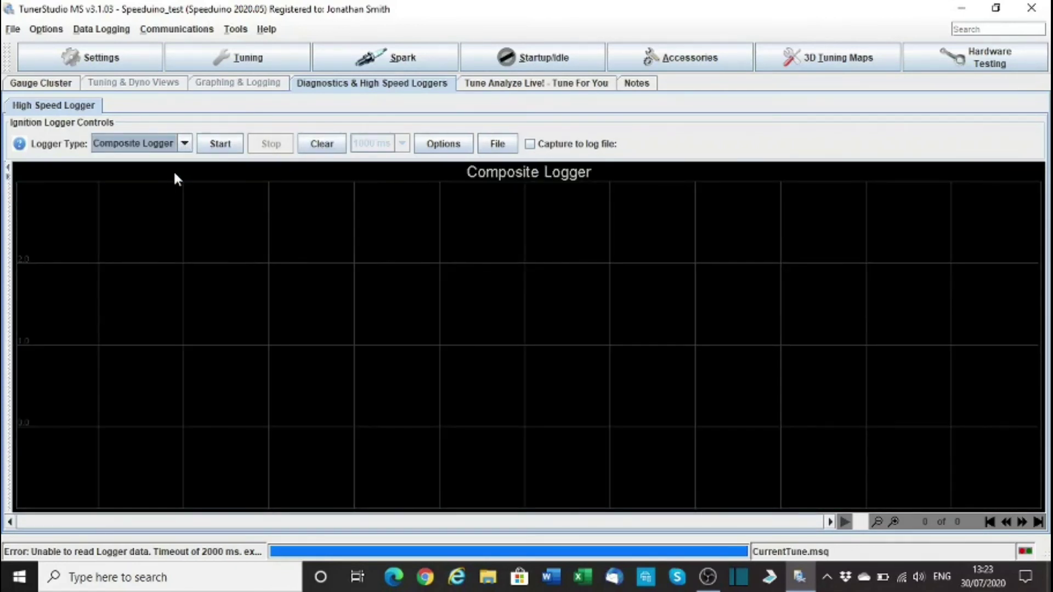
left_click(220, 148)
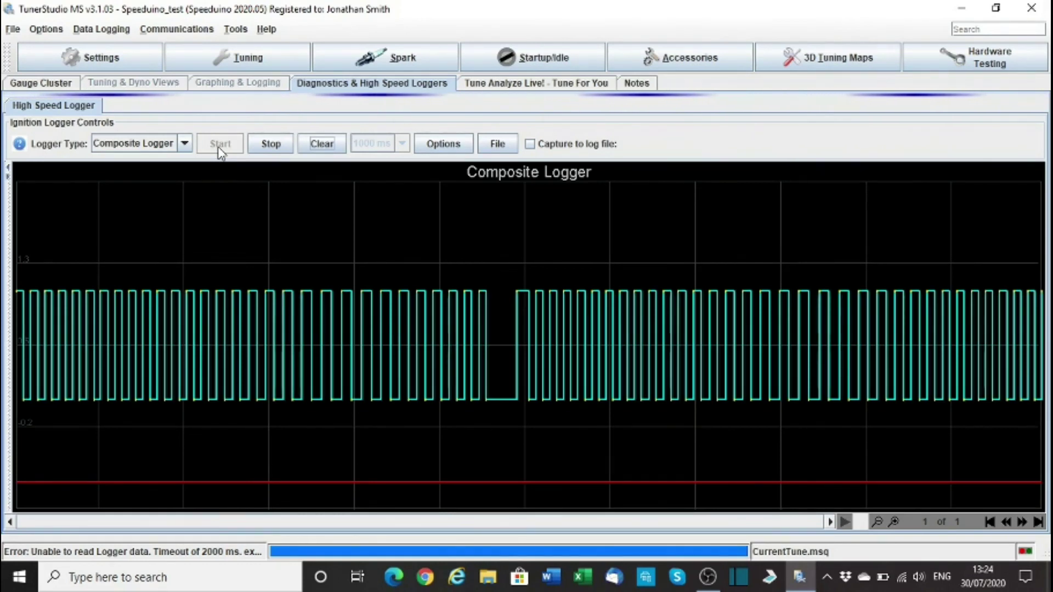
left_click(270, 148)
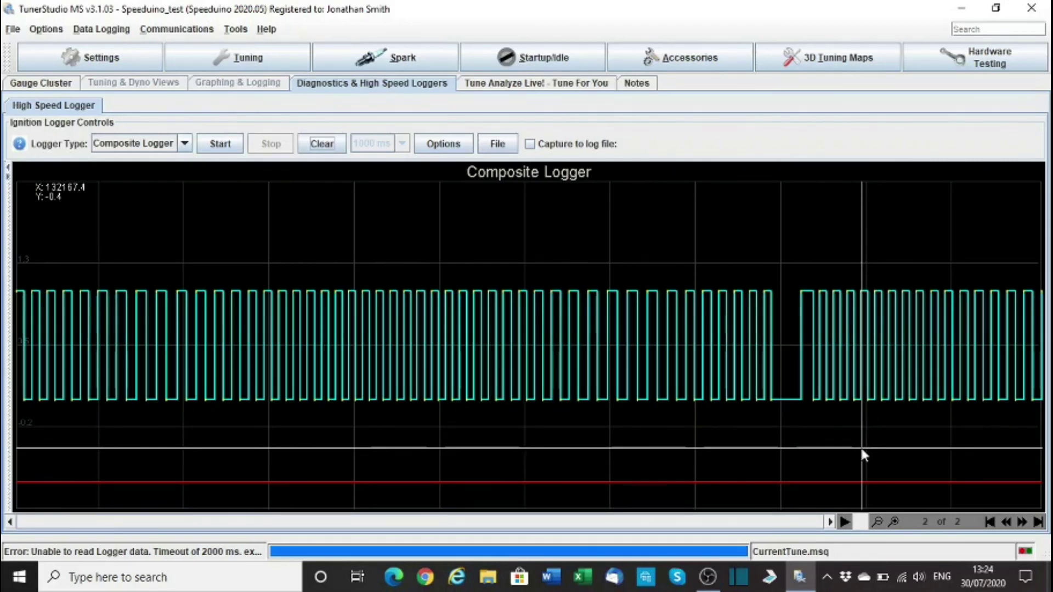
left_click(329, 146)
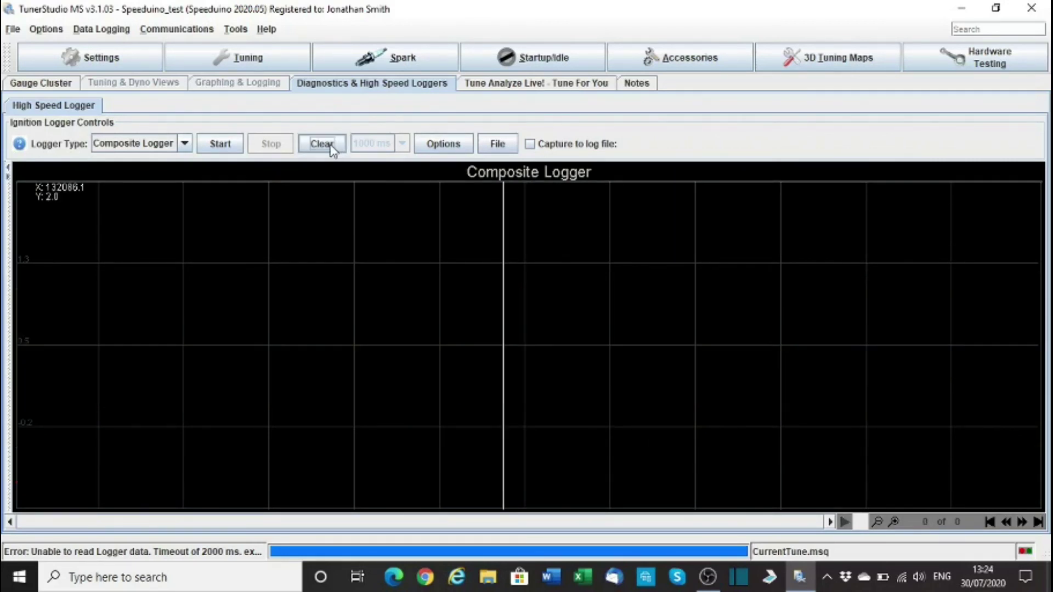
left_click(28, 85)
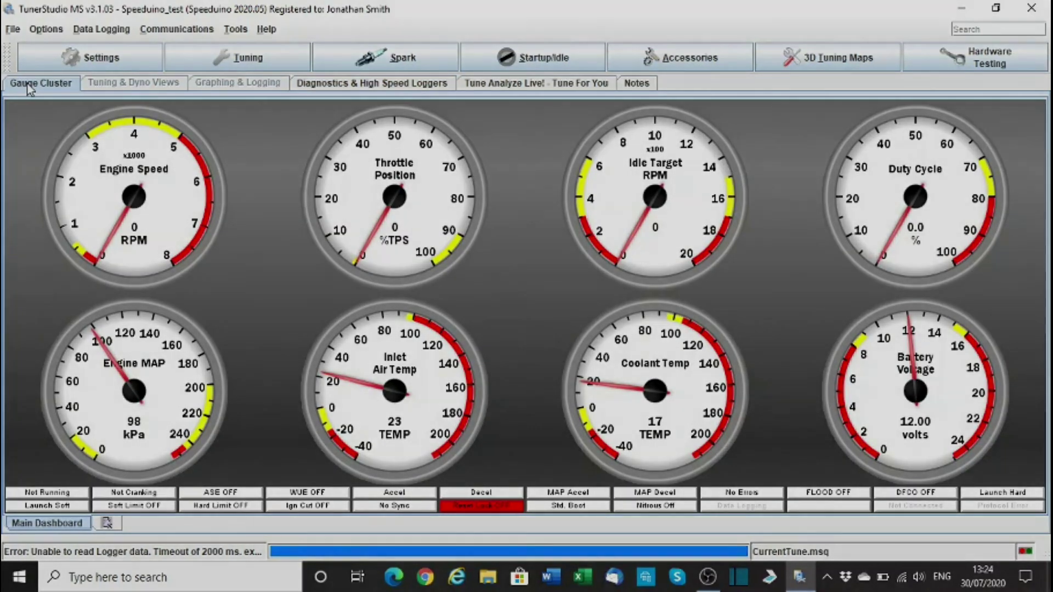